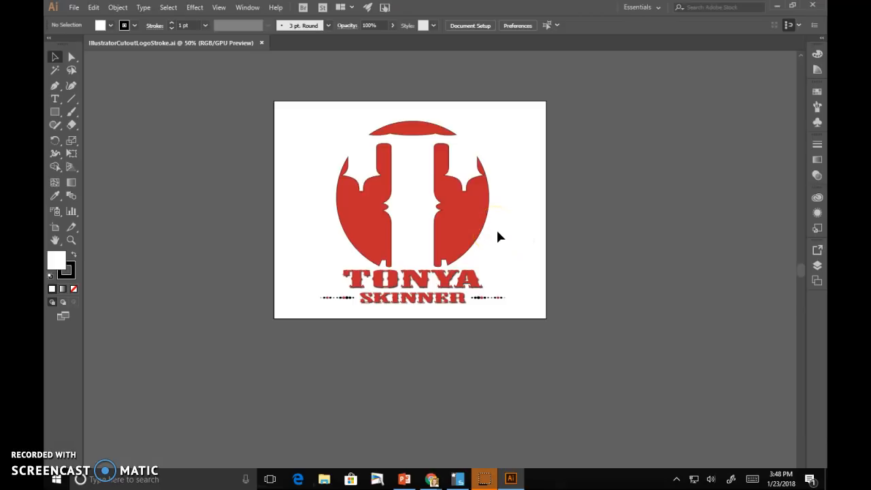
- Move the finished IllustratorCutoutLogoStroke.ai document out of the workspace, leaving none open
left_click(424, 204)
left_click(365, 142)
left_click(479, 176)
left_click_drag(165, 47, 870, 74)
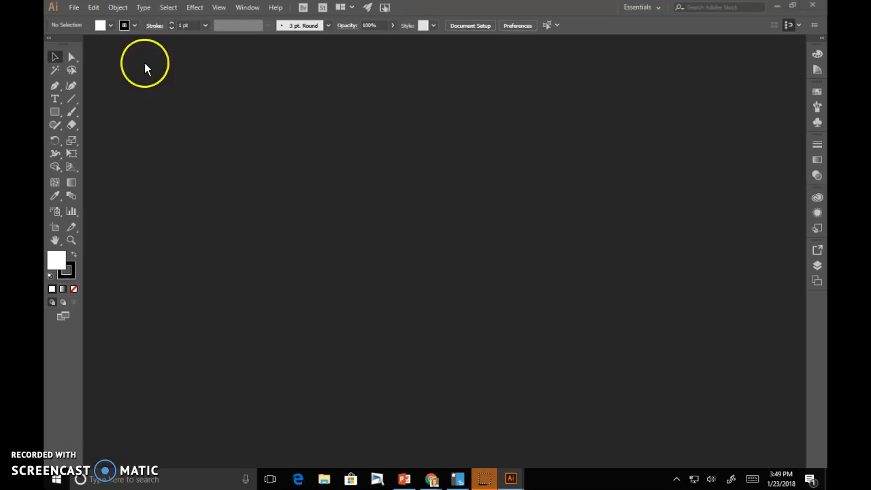
- Create a new 600 x 600 px document, Untitled-1, and dock it as a tab
left_click(73, 7)
left_click(82, 20)
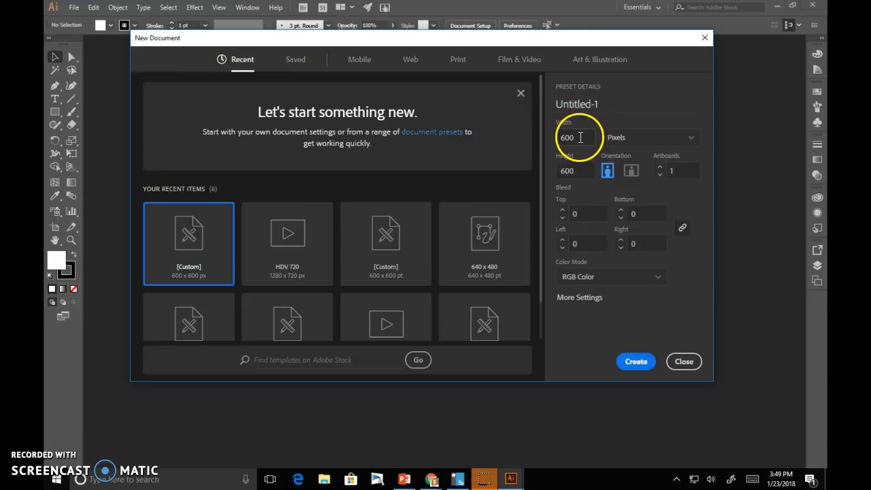
left_click(647, 360)
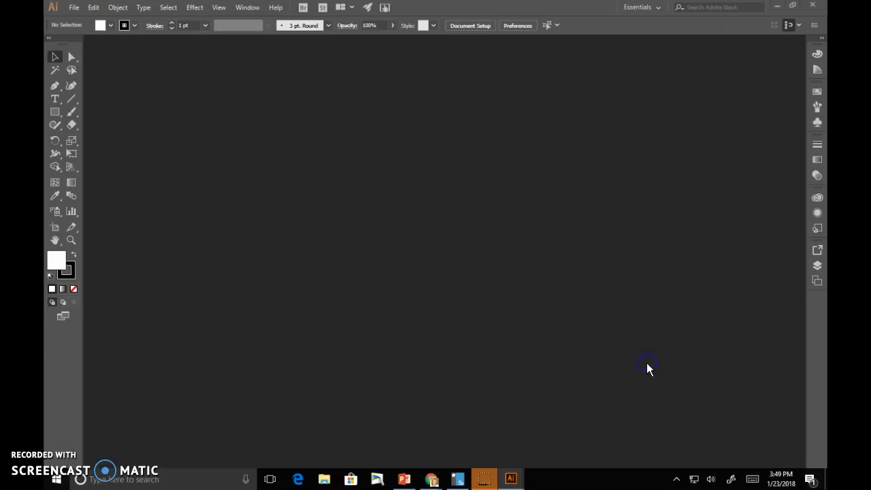
left_click_drag(393, 93, 120, 42)
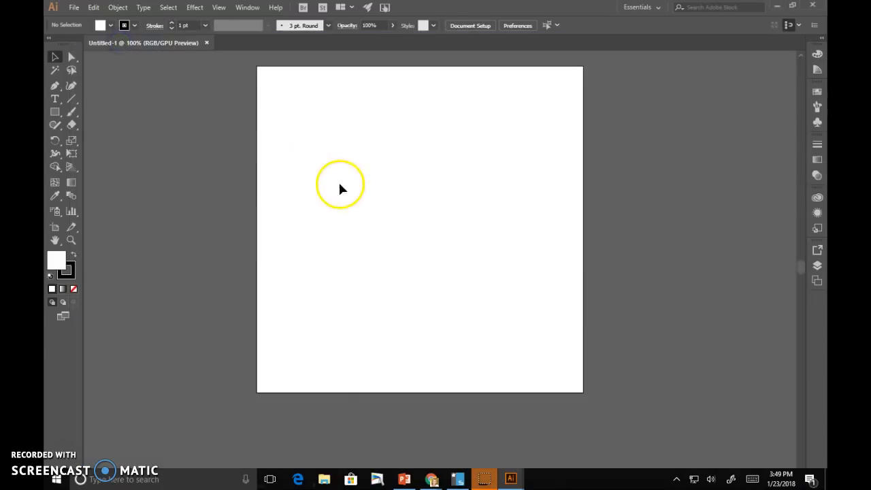
- Draw a large circle on the artboard with the Ellipse tool
left_click(55, 113)
left_click_drag(55, 115, 93, 140)
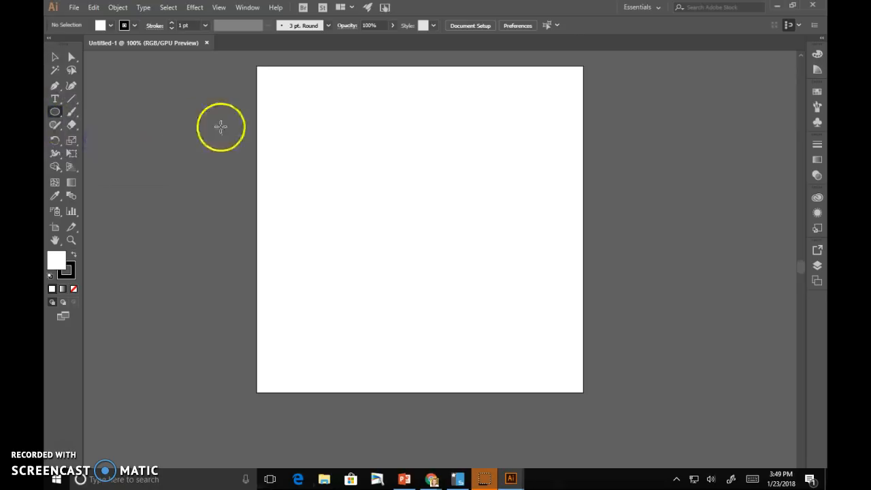
left_click_drag(305, 92, 550, 342)
- Centre the circle horizontally on the artboard, keeping Align To Artboard
left_click(55, 58)
left_click(287, 113)
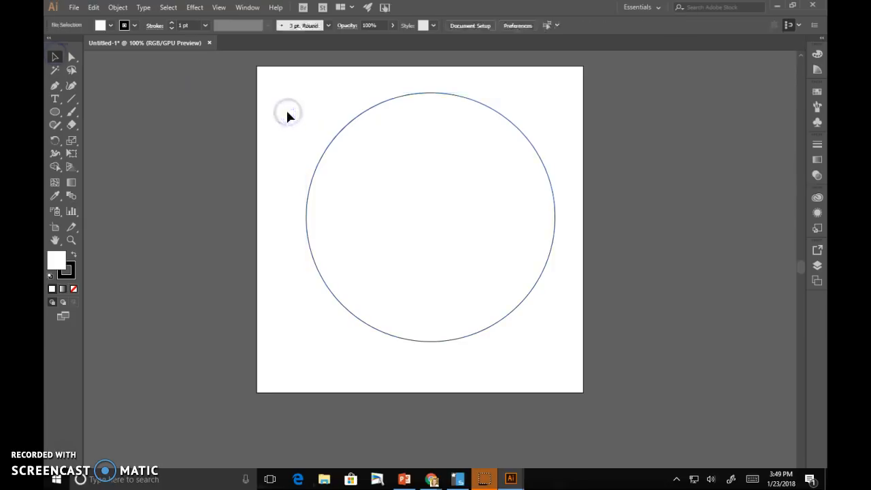
left_click(324, 161)
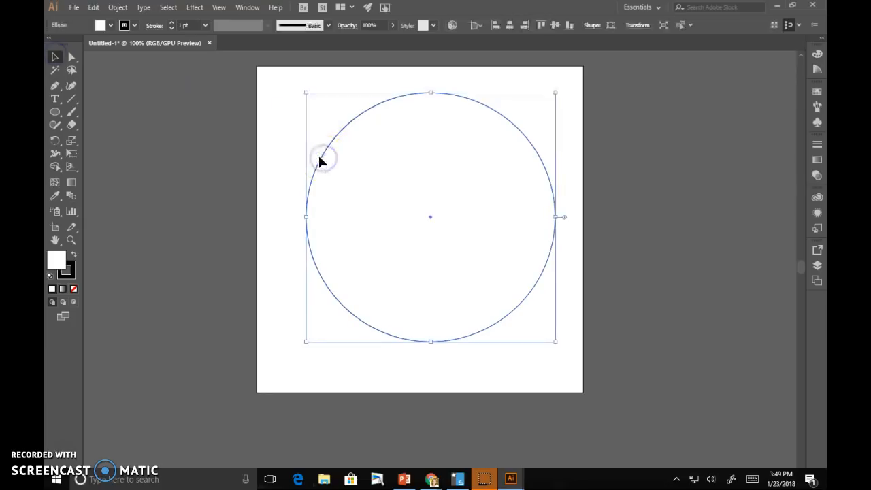
left_click(511, 28)
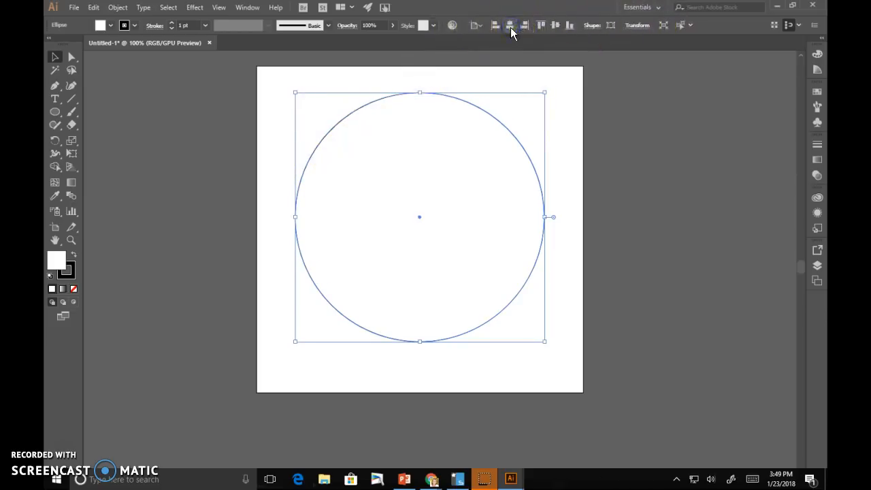
left_click(481, 27)
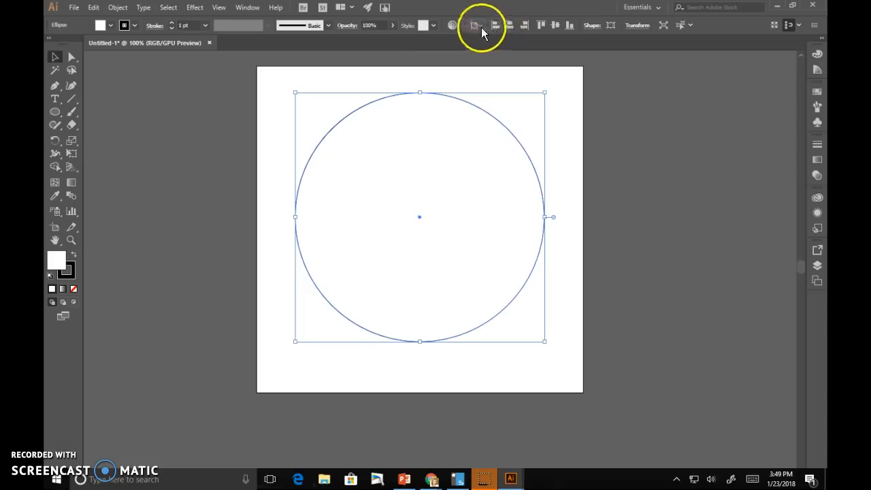
left_click(507, 39)
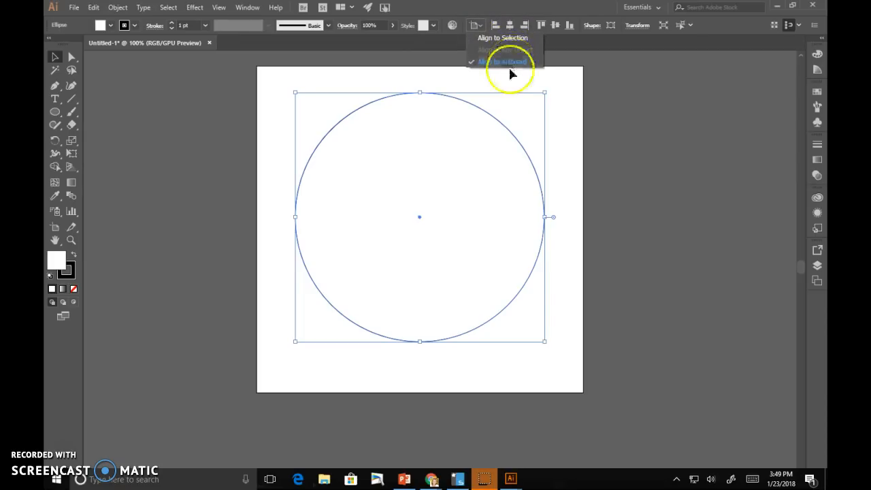
left_click(501, 61)
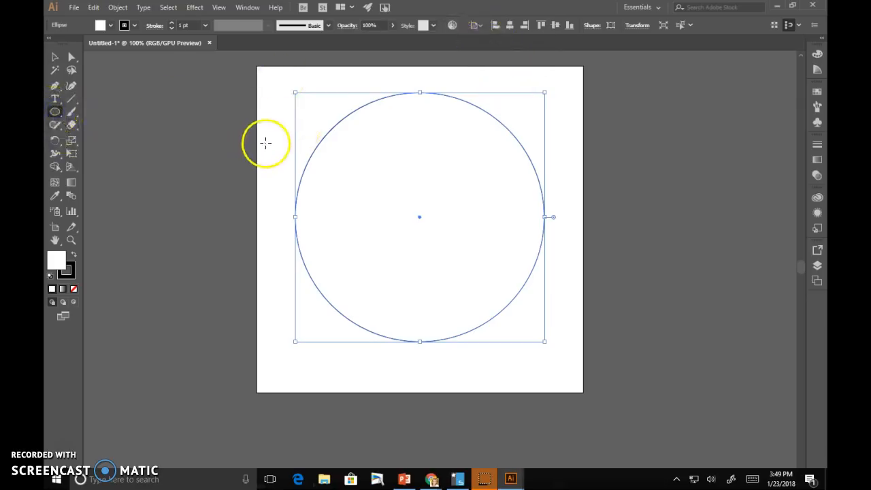
- Squeeze the circle into a tall ellipse, draw a smaller ellipse, and select both
left_click_drag(544, 217, 362, 217)
left_click_drag(435, 278, 388, 143)
left_click(55, 56)
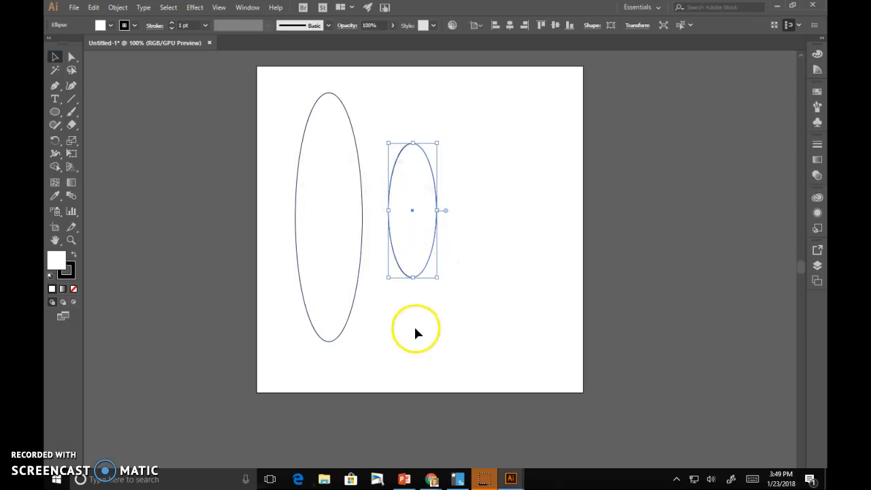
left_click(327, 259, "shift")
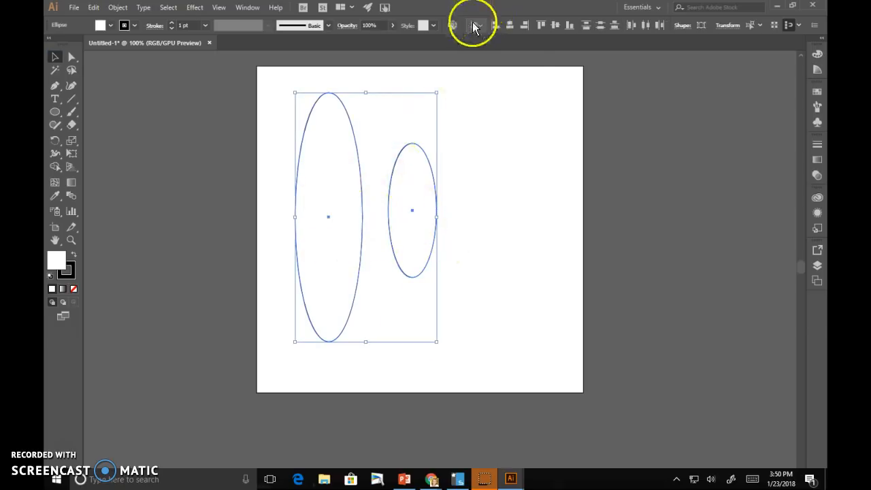
- Centre the two ellipses horizontally using Align To Selection, then delete both
left_click(477, 25)
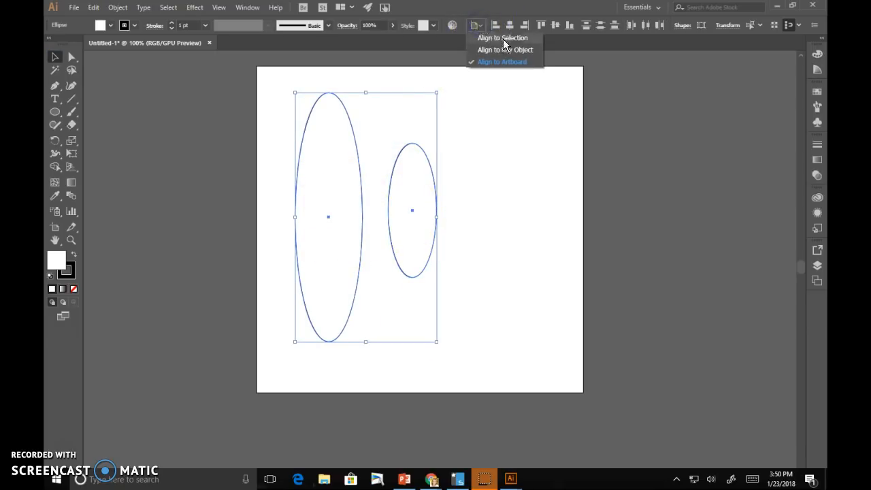
left_click(503, 38)
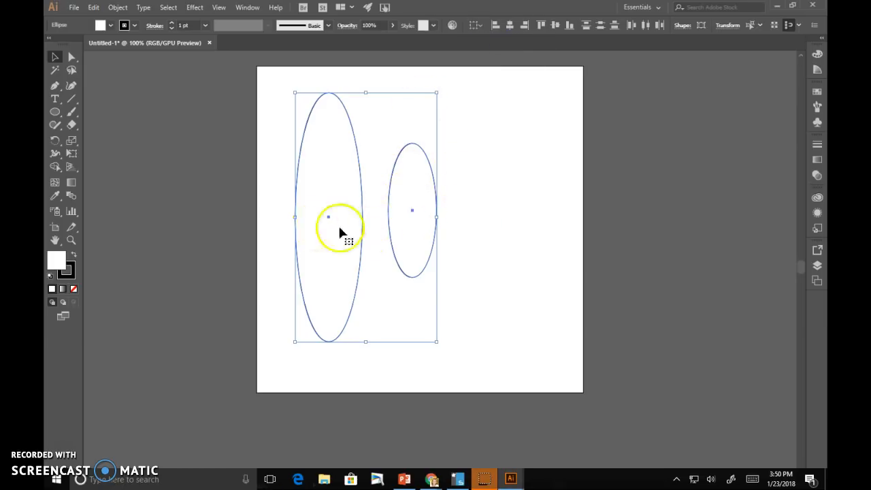
left_click(508, 27)
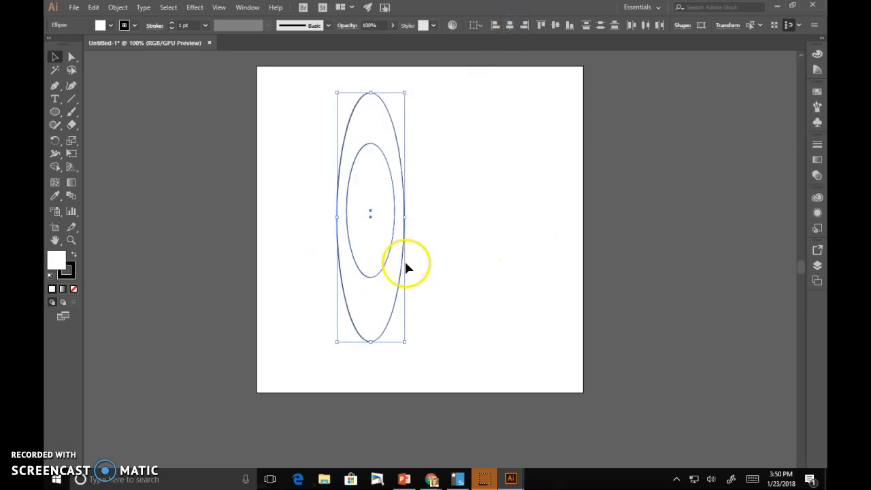
left_click(478, 30)
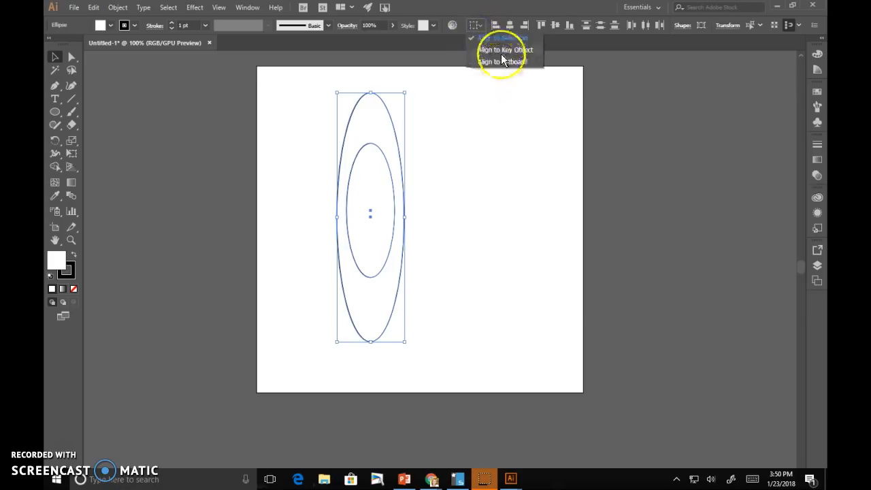
left_click(476, 157)
key("Delete")
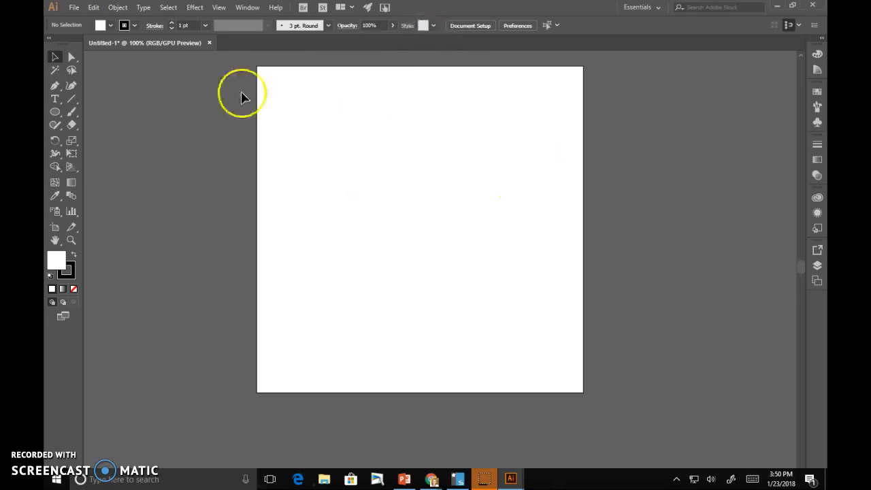
- Draw a circle about 478 px across and select it
left_click(55, 112)
mouse_move(292, 107)
left_mouse_down()
mouse_move(363, 225)
mouse_move(554, 362)
left_mouse_up()
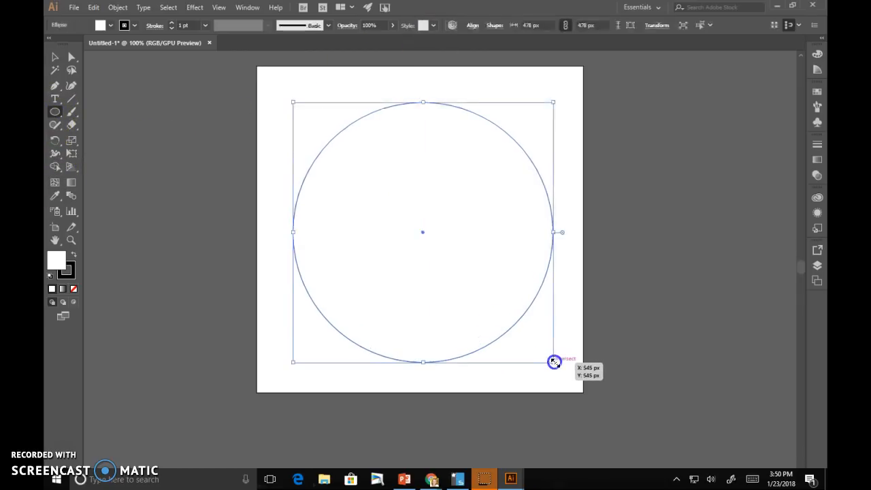
left_click(55, 58)
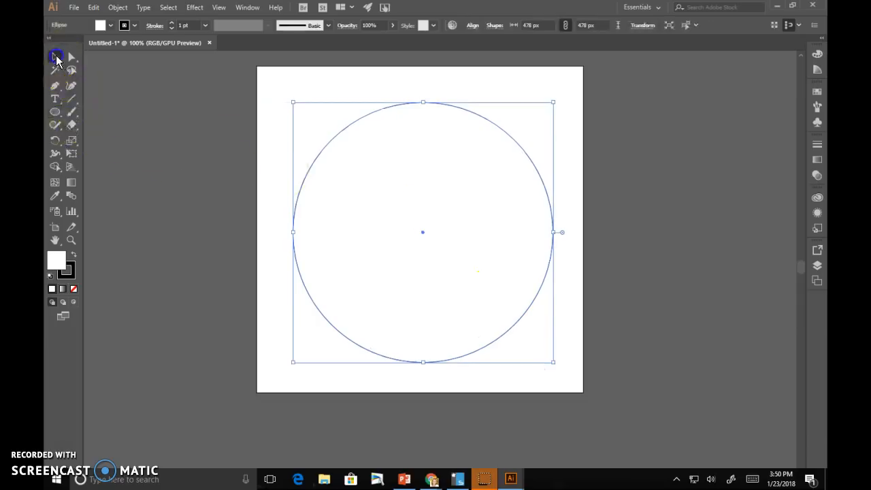
left_click(498, 377)
left_click(404, 231)
- Fill the circle with solid red from the Control bar swatches
left_click(101, 25)
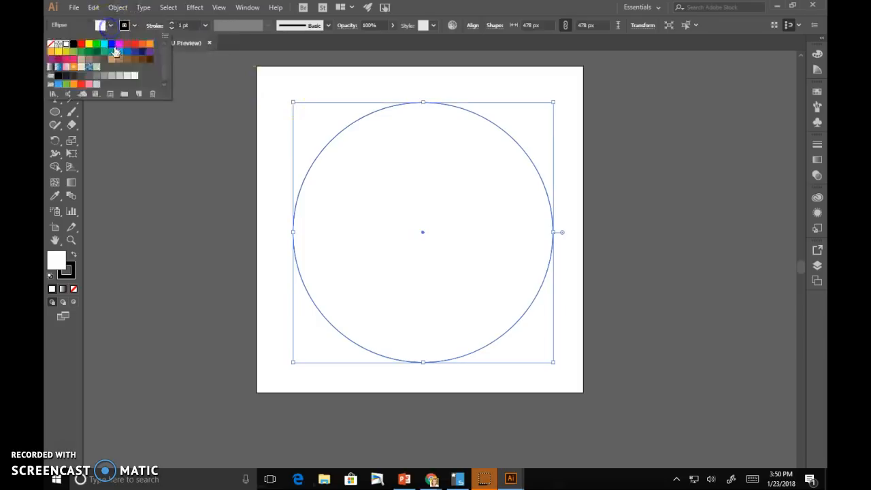
left_click(82, 44)
left_click(150, 155)
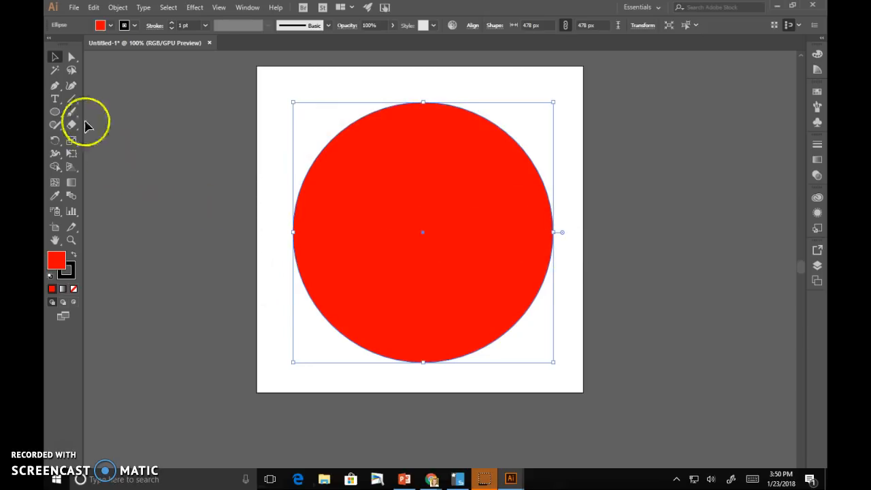
left_click(55, 99)
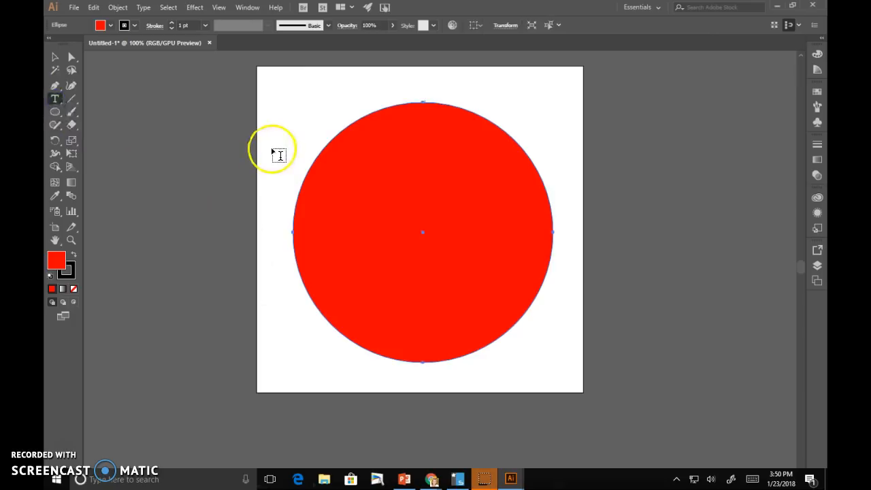
- On dafont.com, browse through the Comic fonts category
mouse_move(435, 478)
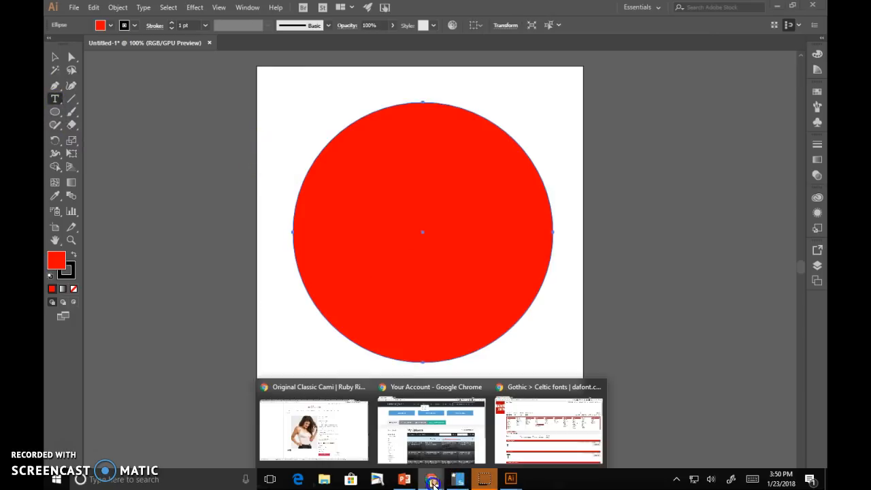
left_click(542, 433)
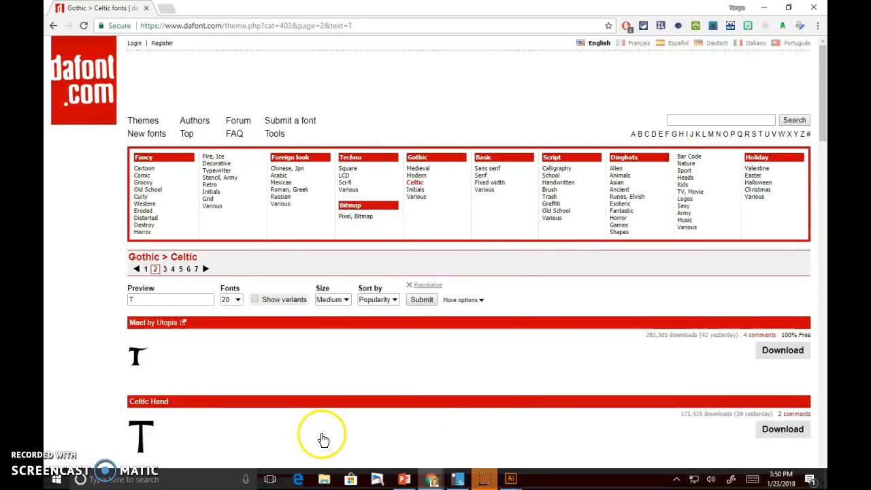
left_click(142, 176)
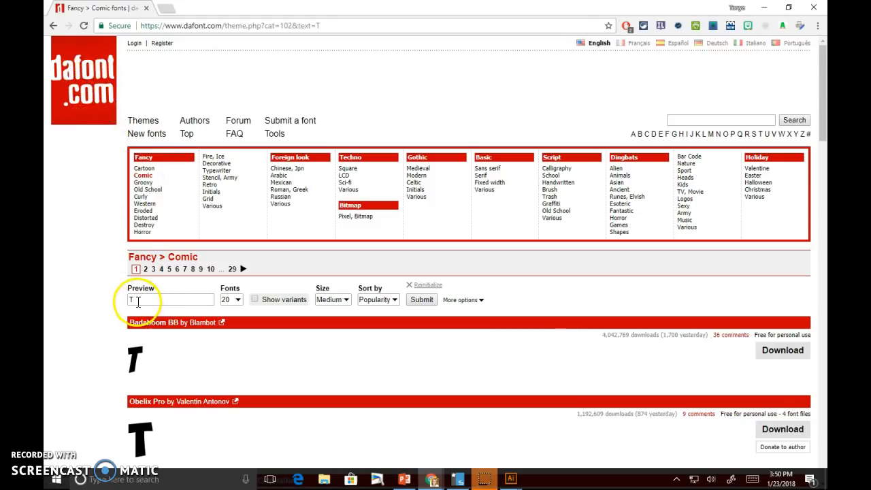
scroll(141, 297, "down", 6)
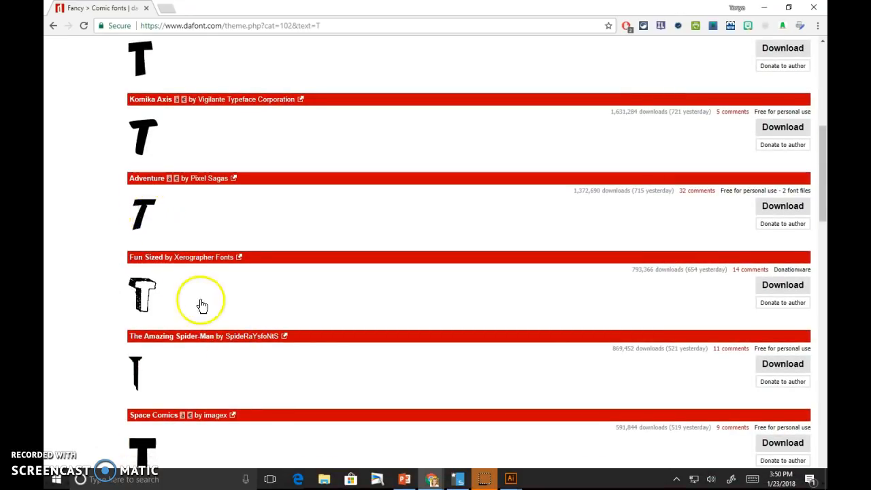
scroll(217, 327, "down", 5)
scroll(230, 343, "down", 7)
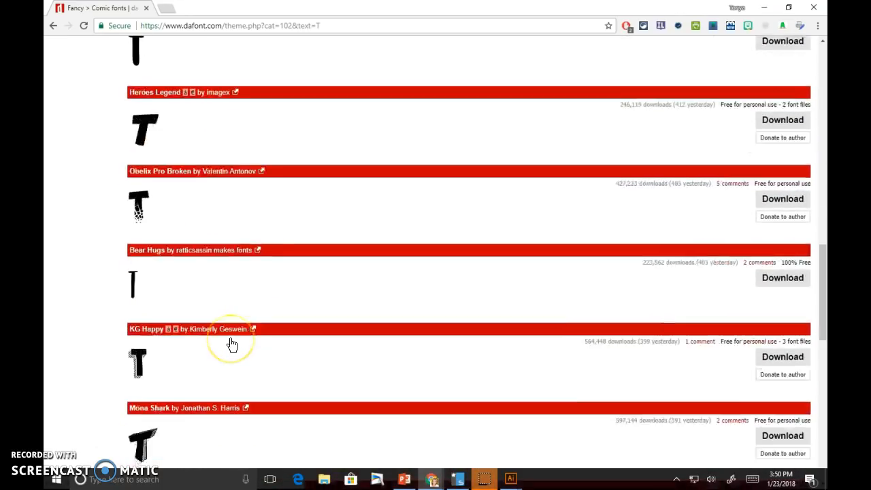
scroll(230, 344, "down", 5)
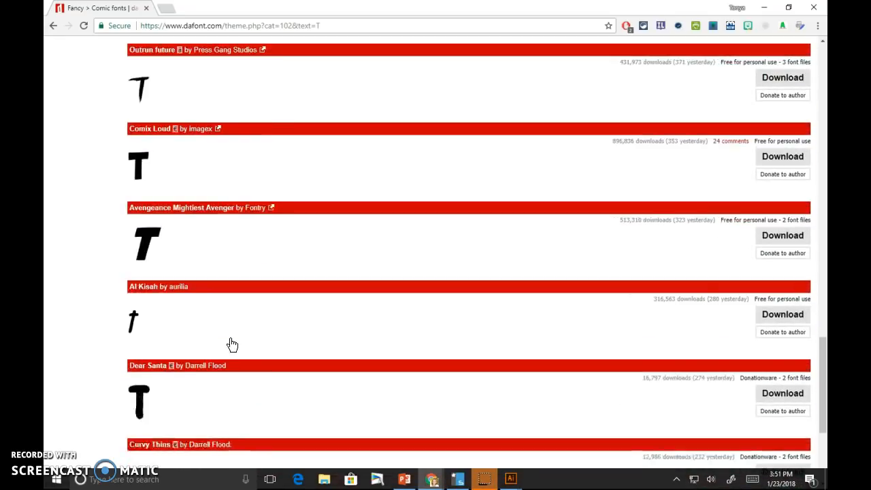
scroll(242, 347, "up", 5)
scroll(245, 344, "up", 10)
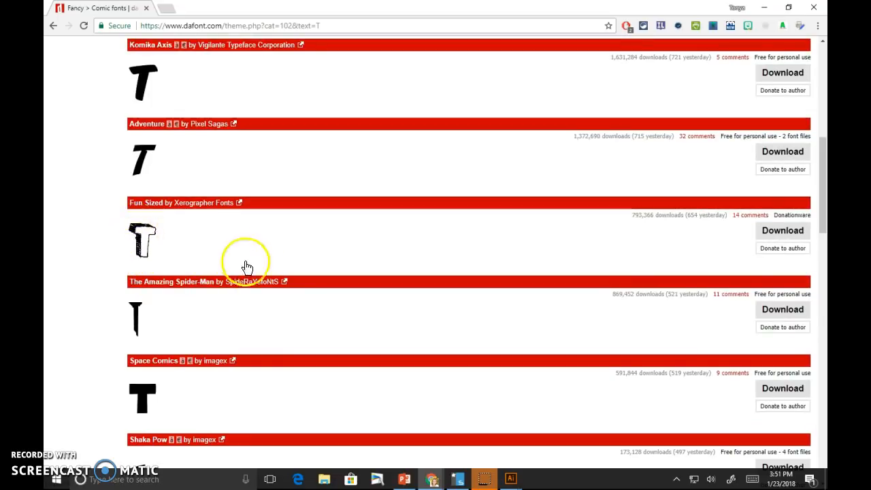
scroll(311, 330, "up", 6)
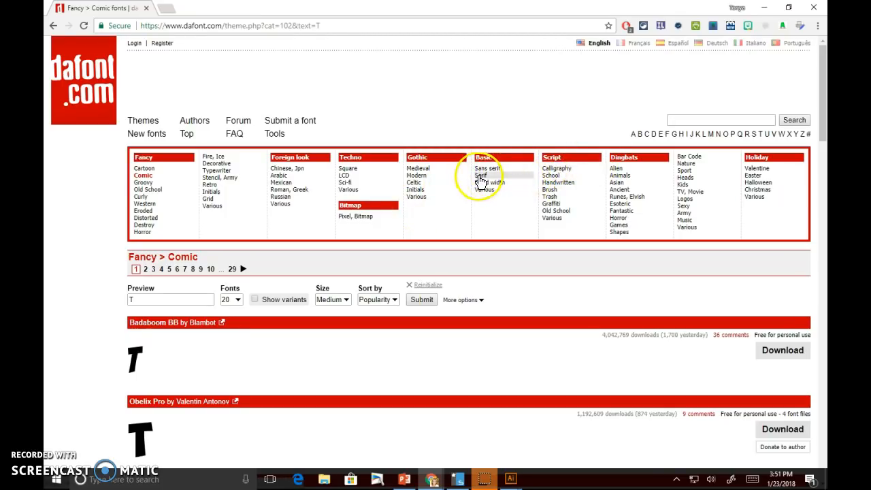
- In the Celtic category, download the Jesus Frank font and open its zip
left_click(413, 183)
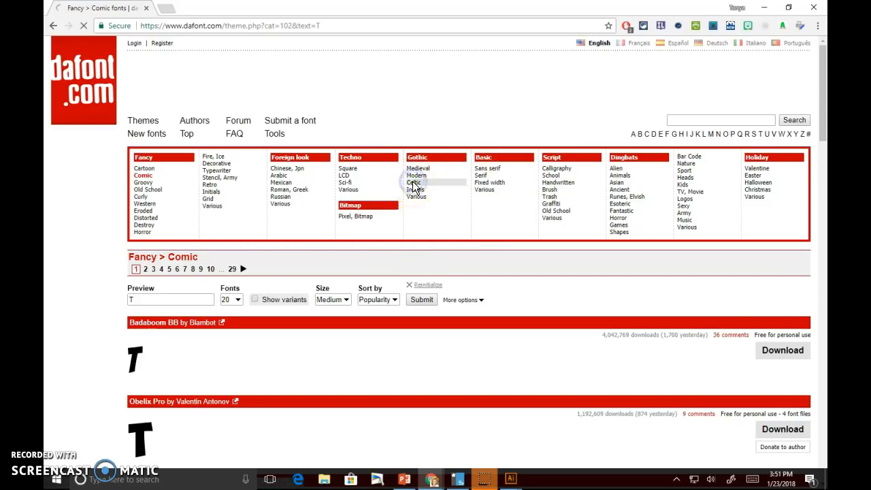
scroll(262, 357, "down", 5)
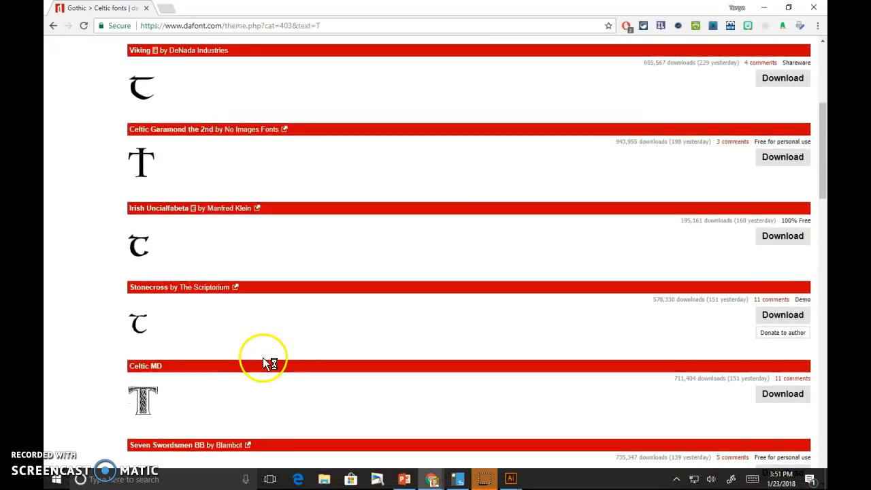
scroll(263, 359, "down", 8)
scroll(262, 355, "down", 9)
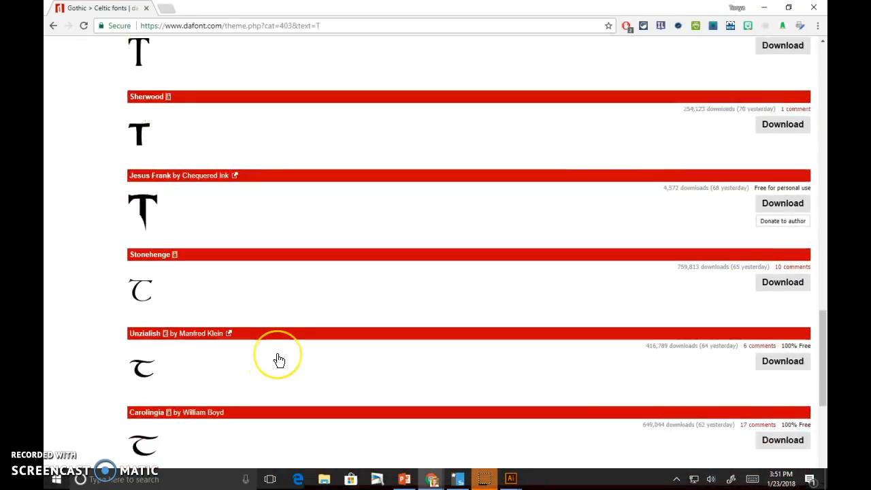
scroll(279, 360, "down", 3)
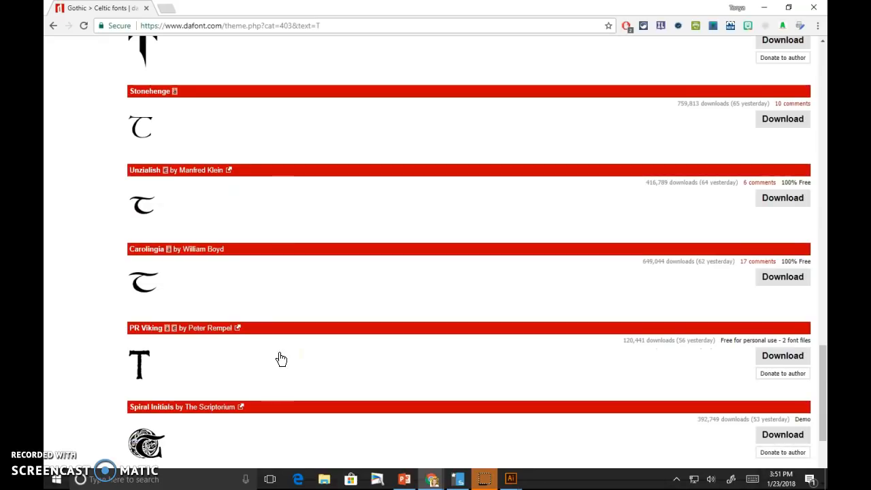
scroll(279, 353, "up", 2)
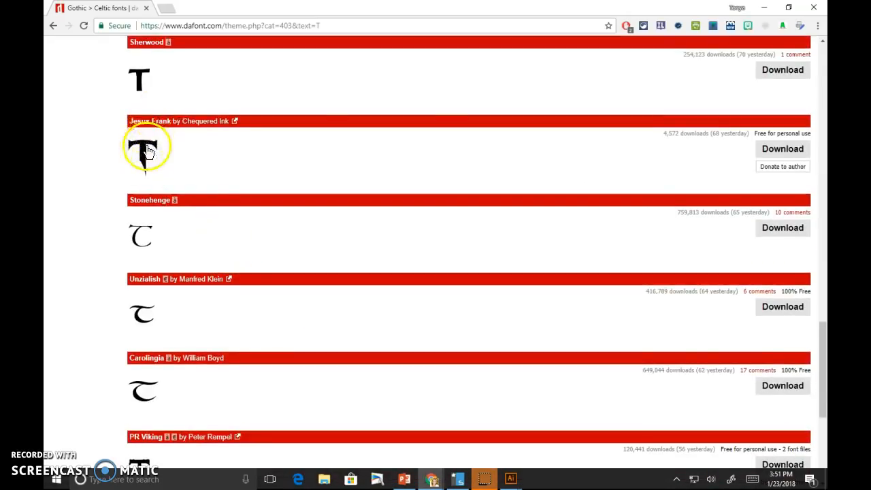
left_click(759, 154)
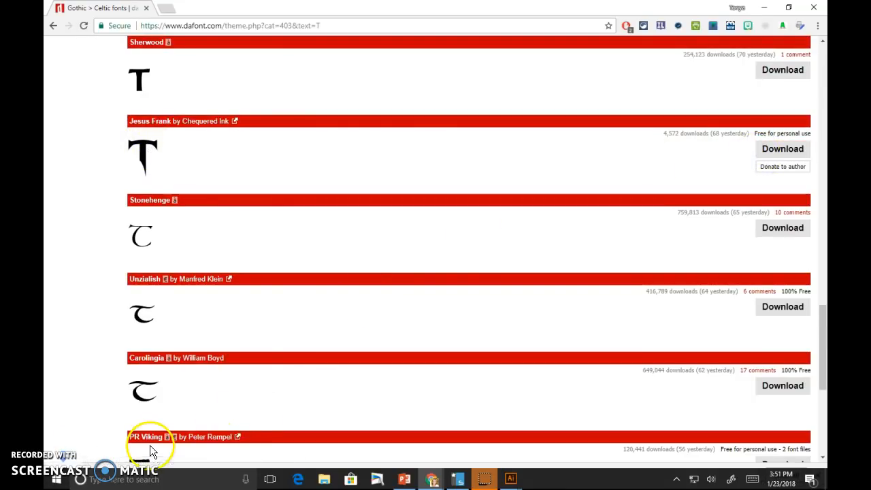
left_click(93, 464)
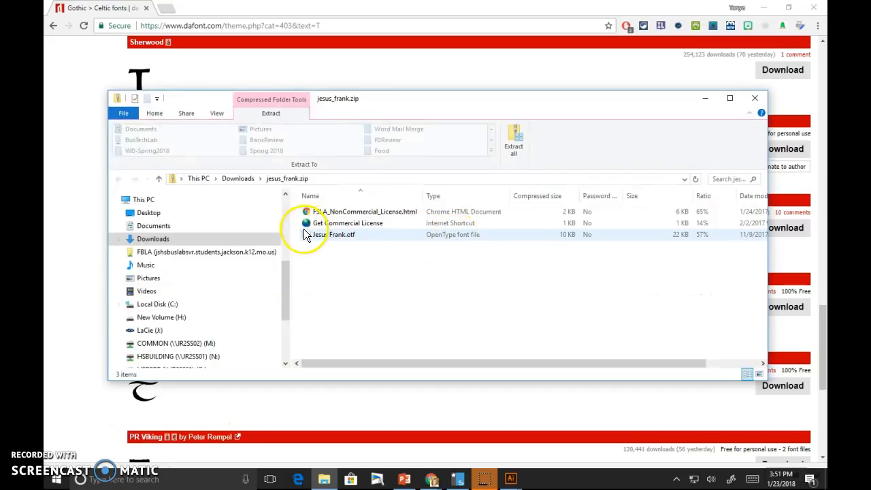
- Install Jesus Frank.otf from the archive, then close the font preview and archive windows
double_click(305, 234)
left_click(166, 70)
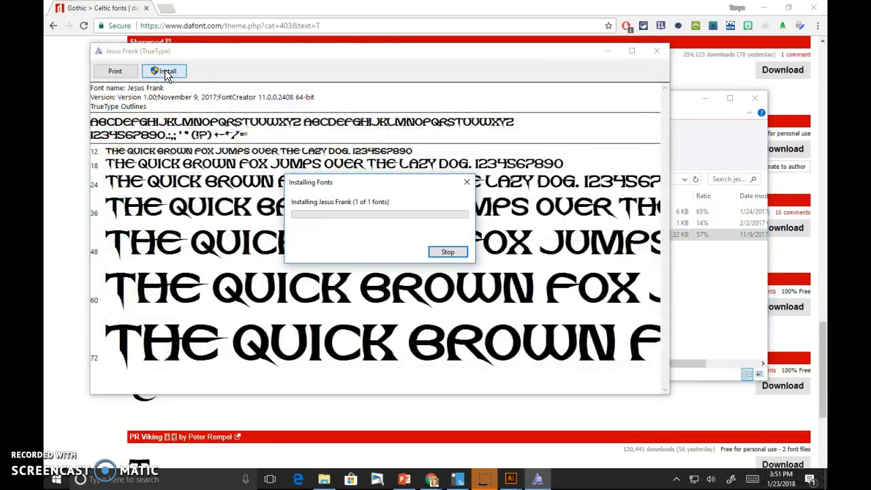
left_click(658, 52)
left_click(748, 101)
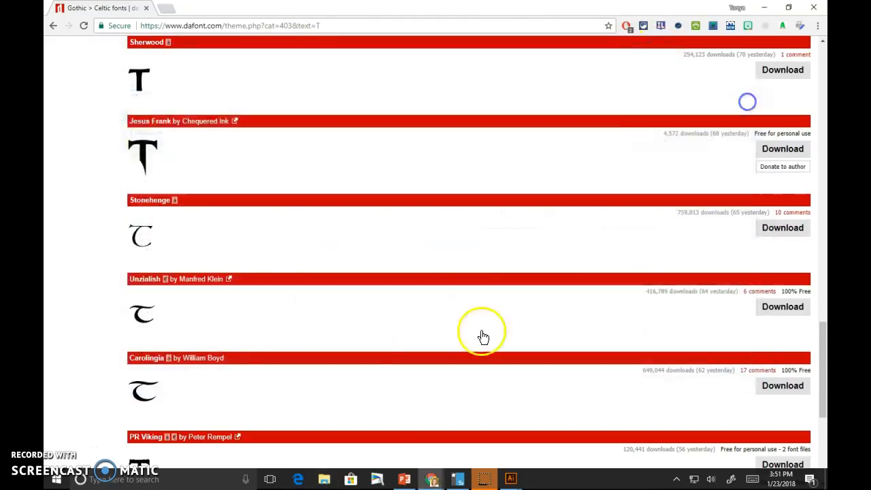
left_click(513, 481)
- Start a text object near the artboard's top-left and clear its placeholder text
left_click(463, 425)
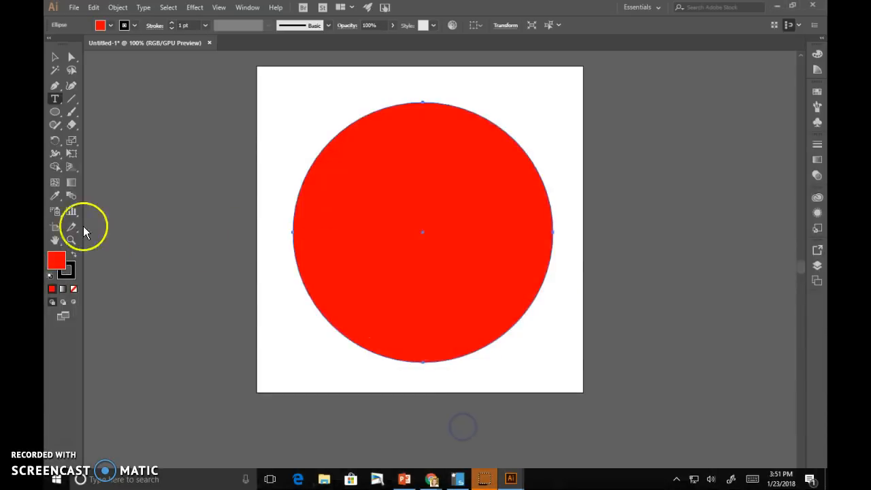
left_click(55, 98)
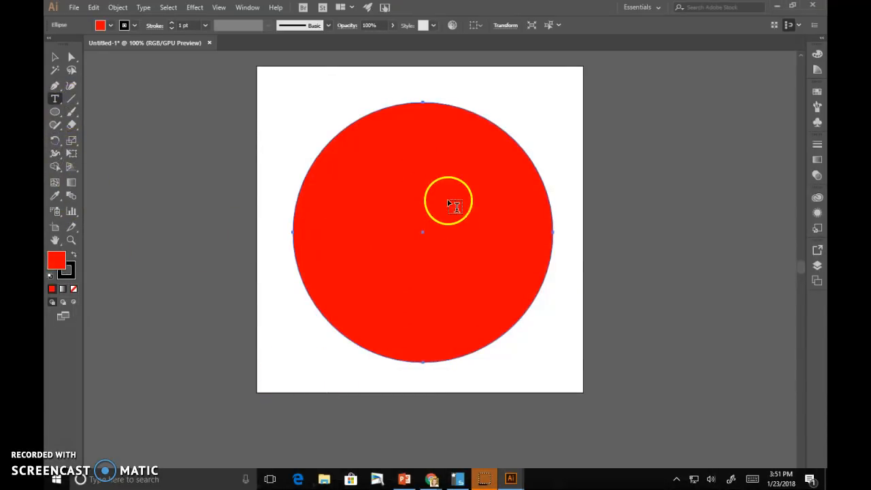
left_click(279, 103)
key("BackSpace")
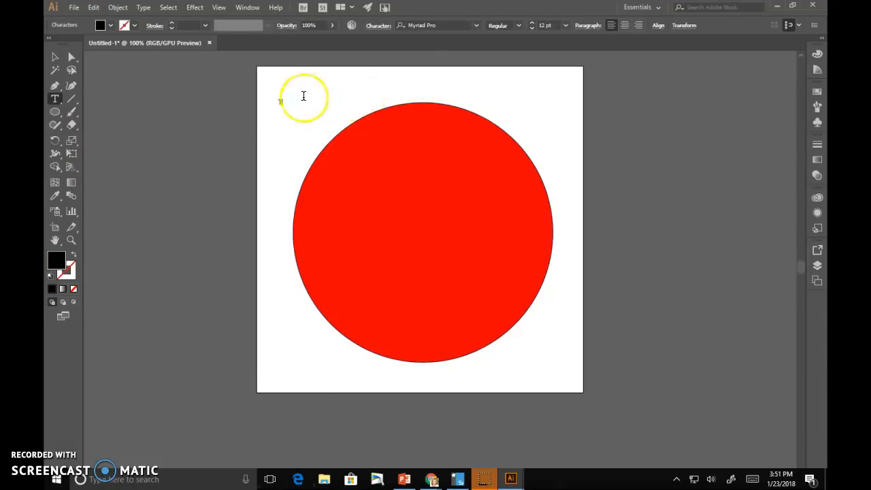
left_click(54, 58)
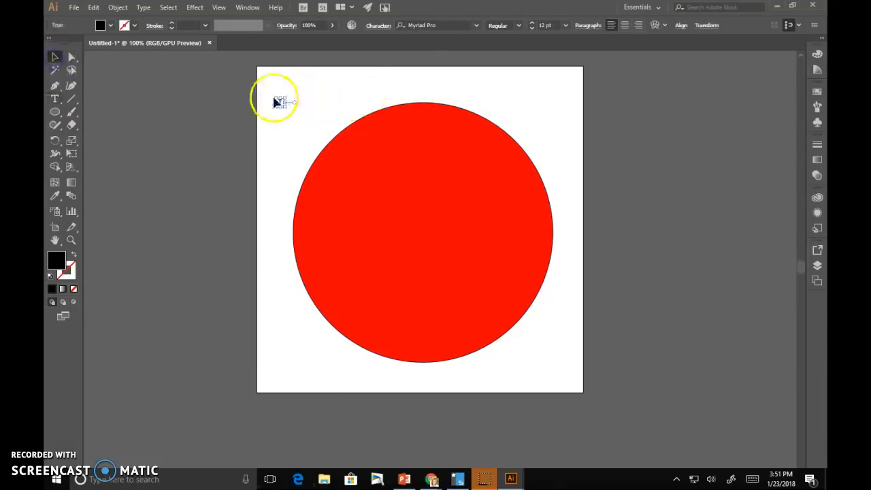
- Search the font field for 'je' and apply Jesus Frank to the text
left_click(477, 25)
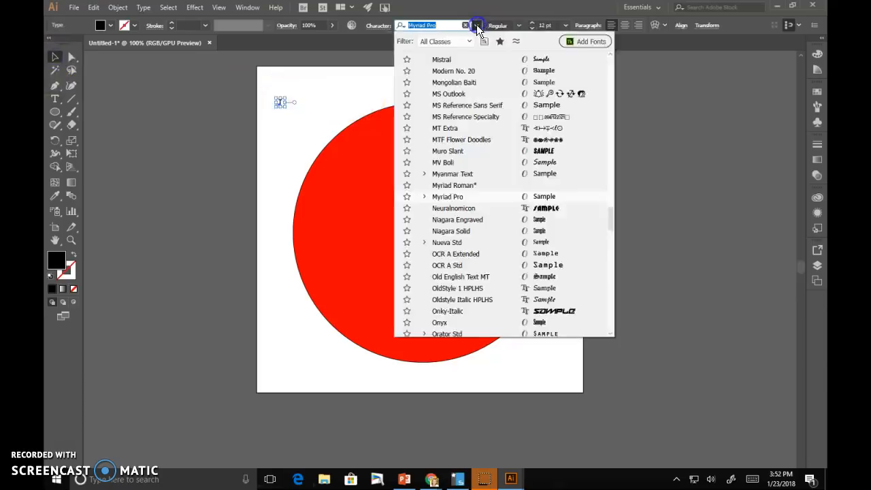
left_click(477, 26)
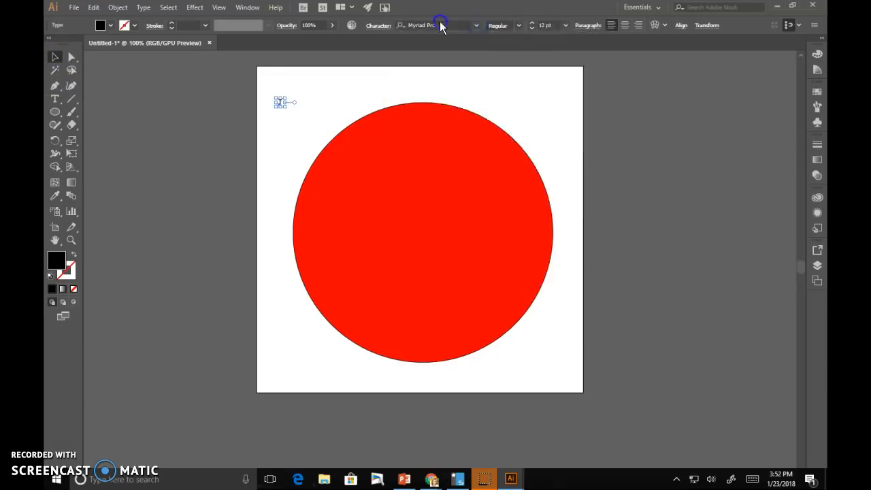
left_click(476, 28)
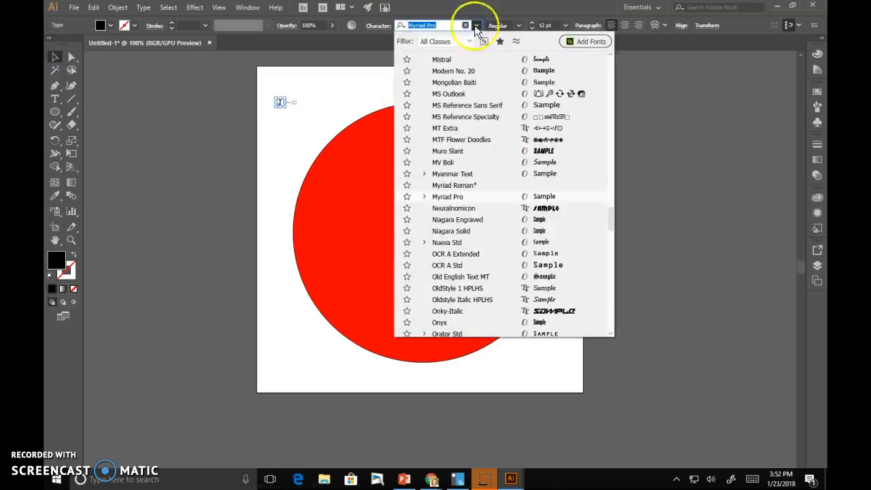
left_click(476, 27)
left_click(434, 26)
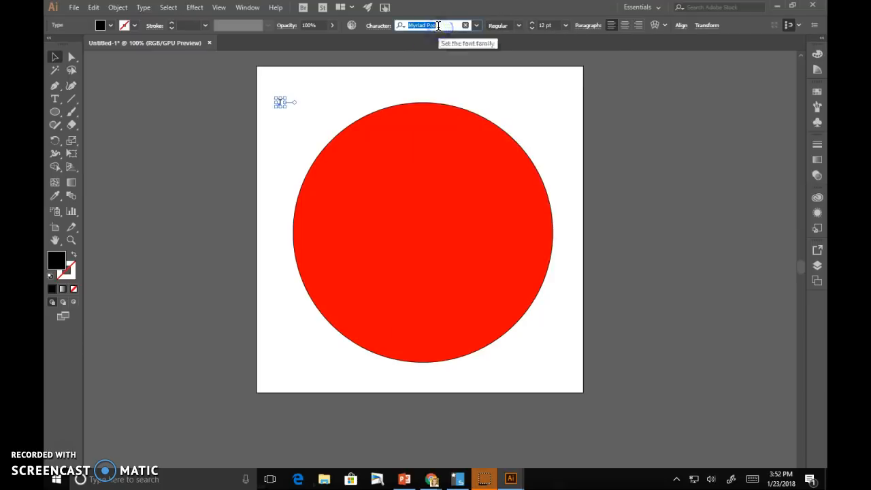
type("jes")
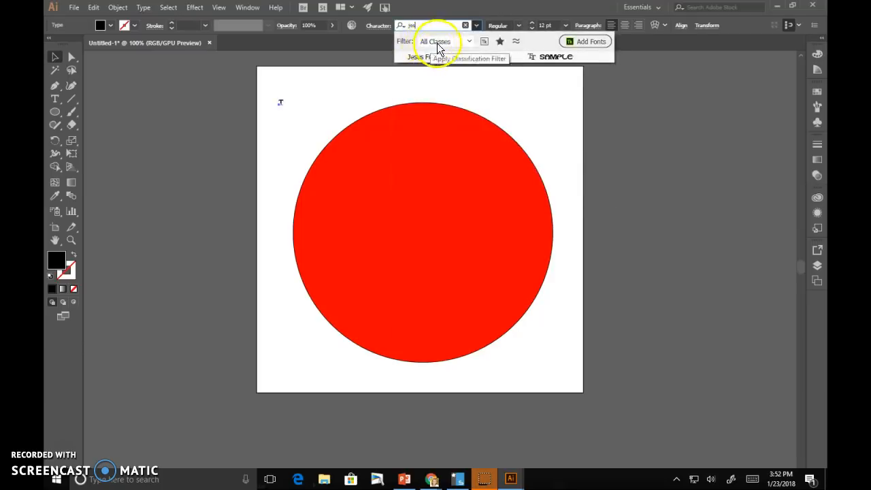
left_click(558, 57)
- Scale the T to 560.13 pt, stretch it wider and taller, and position it over the circle
left_click_drag(285, 106, 593, 420)
left_click_drag(428, 257, 396, 213)
left_click_drag(503, 227, 540, 224)
left_click_drag(426, 170, 422, 171)
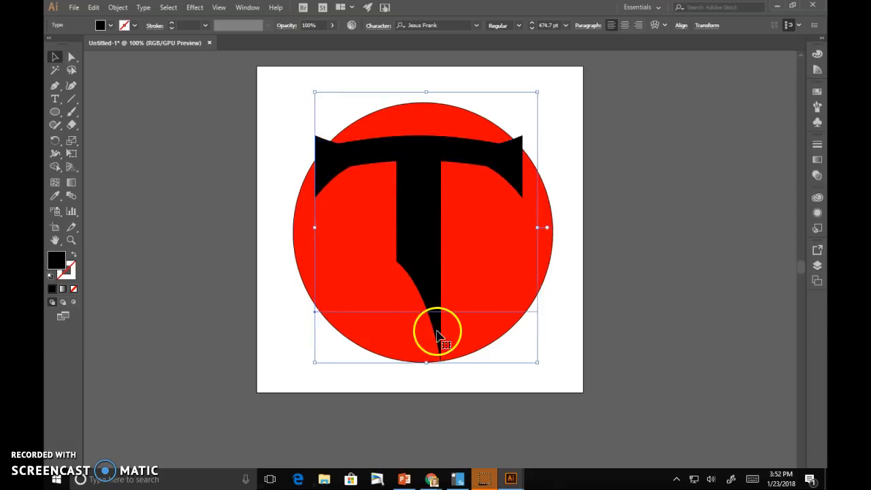
left_click_drag(426, 362, 425, 412)
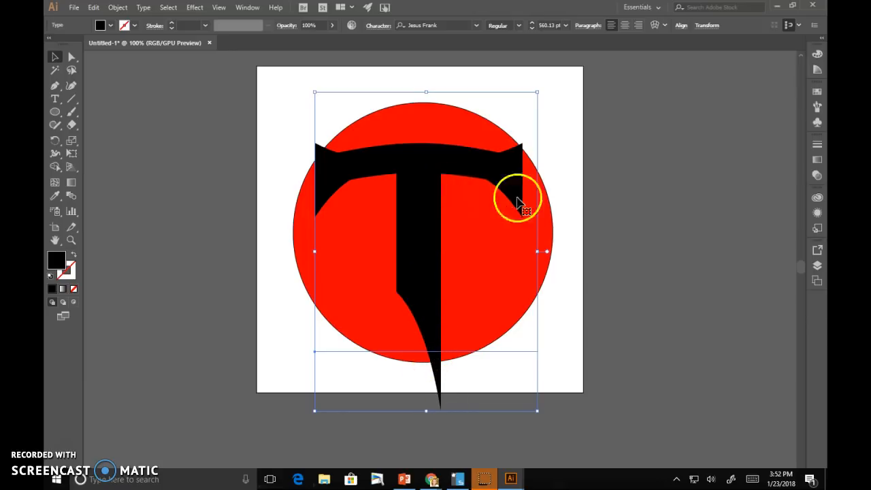
left_click(600, 197)
left_click(416, 197)
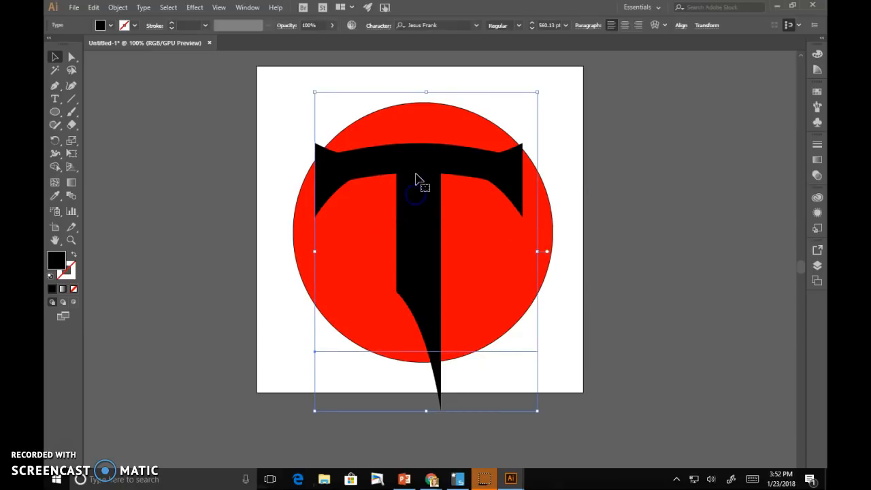
left_click(306, 110)
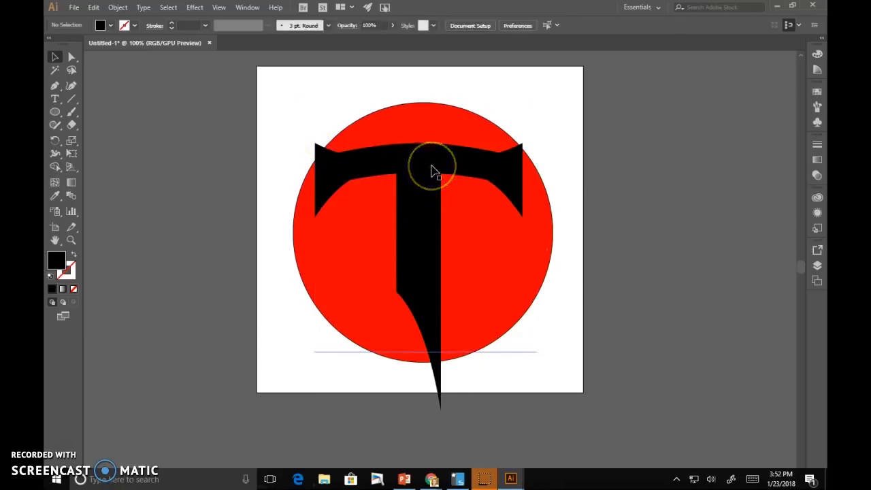
- Convert the T text object into outline shapes with Create Outlines
left_click_drag(297, 102, 424, 221)
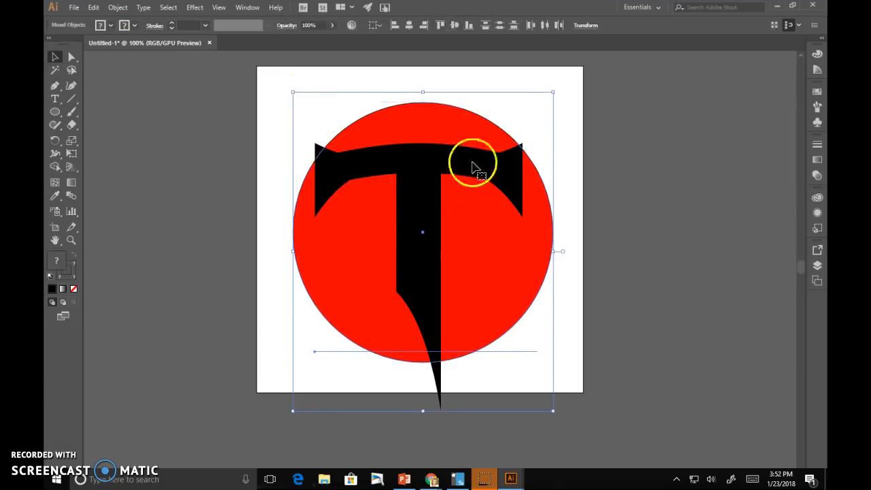
left_click(278, 164)
left_click(443, 167)
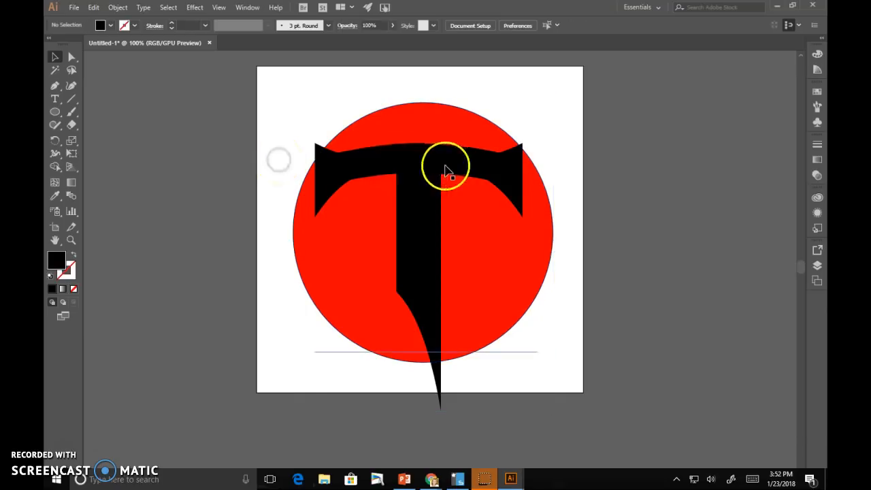
left_click(418, 207)
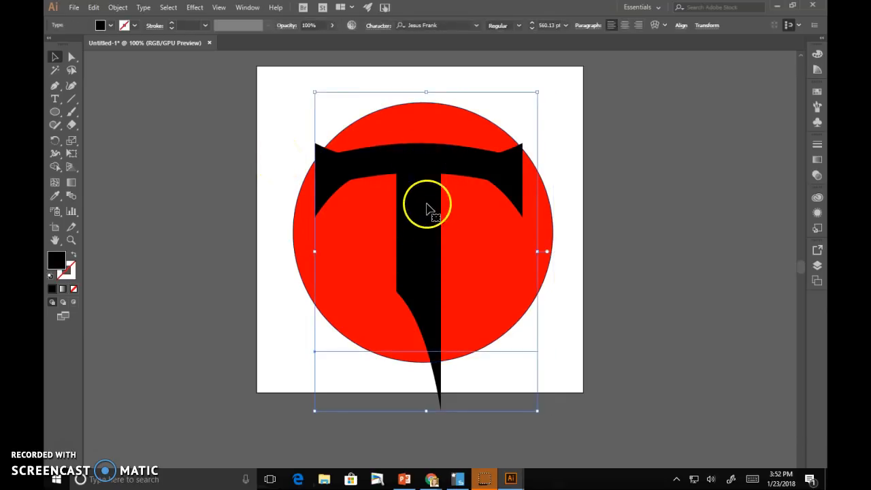
right_click(427, 203)
left_click(458, 278)
- Centre the circle and outlined T together horizontally using Align To Artboard
left_click(332, 93)
left_click(389, 212)
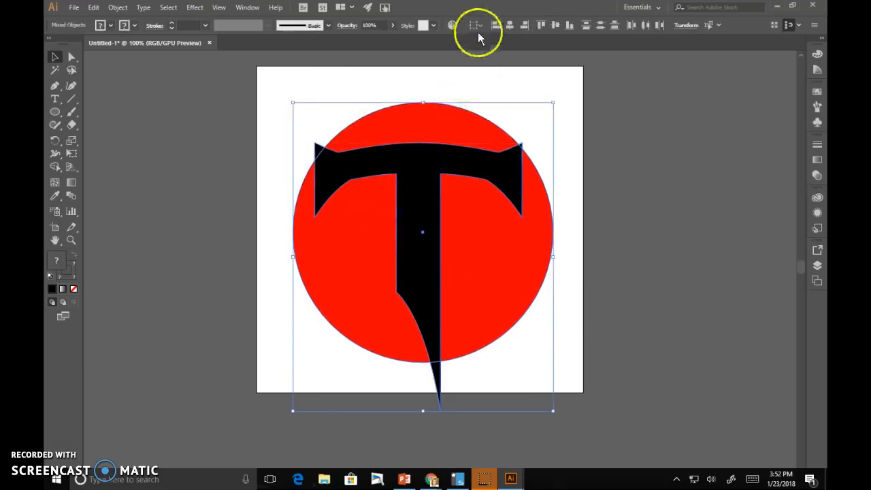
left_click(477, 25)
left_click(516, 39)
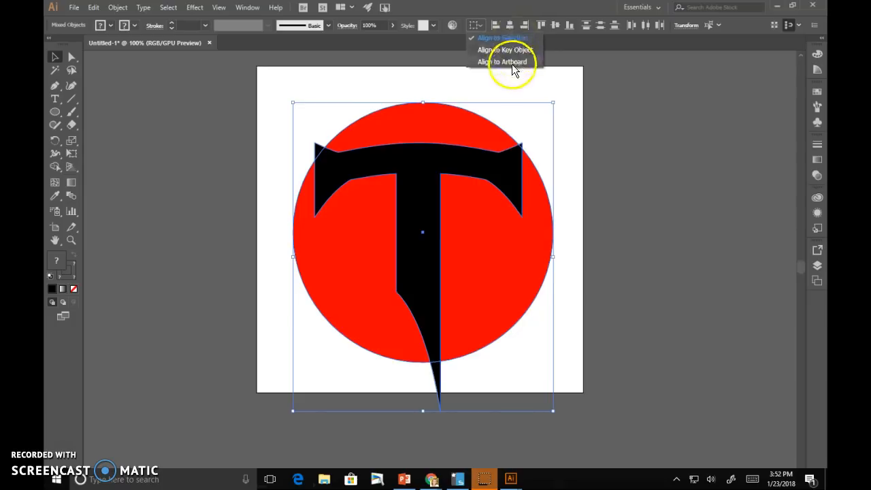
left_click(511, 63)
left_click(509, 28)
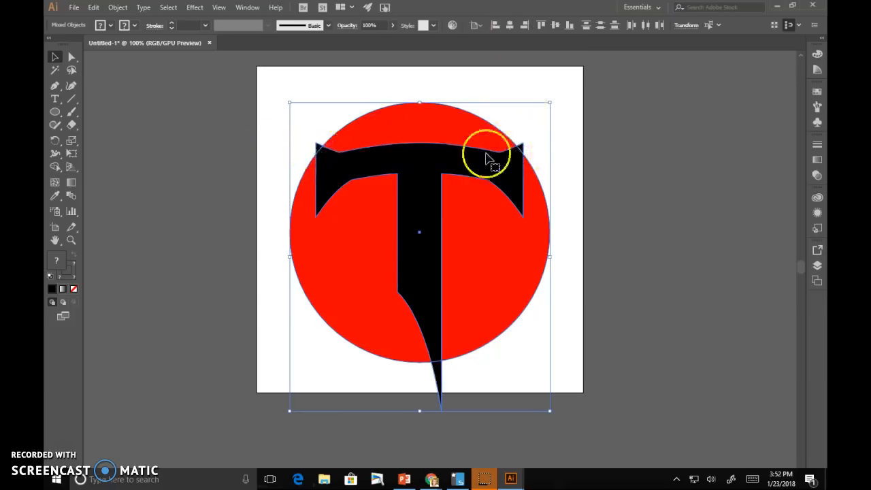
left_click(259, 130)
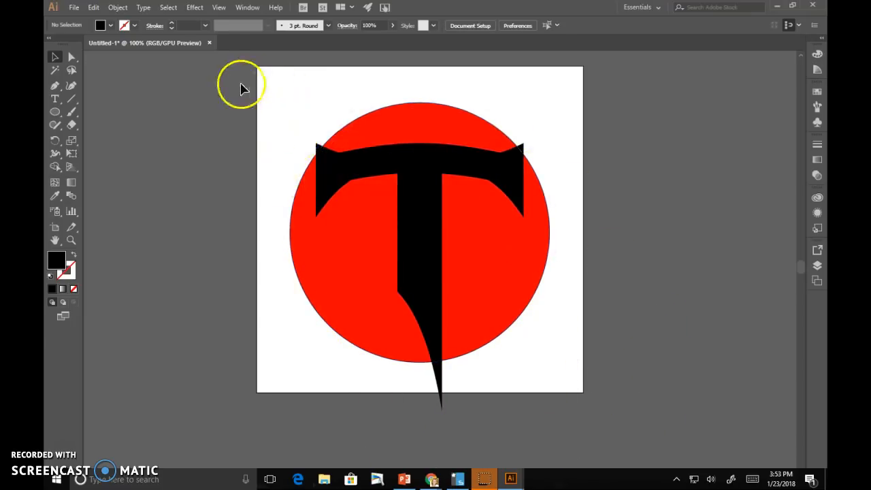
left_click_drag(264, 74, 592, 429)
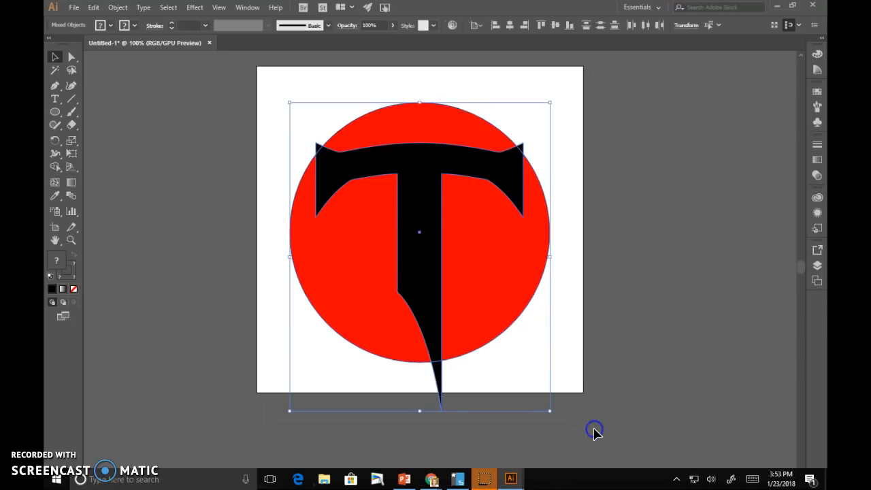
- Subtract the T from the red circle with Pathfinder's Minus Front
left_click(251, 8)
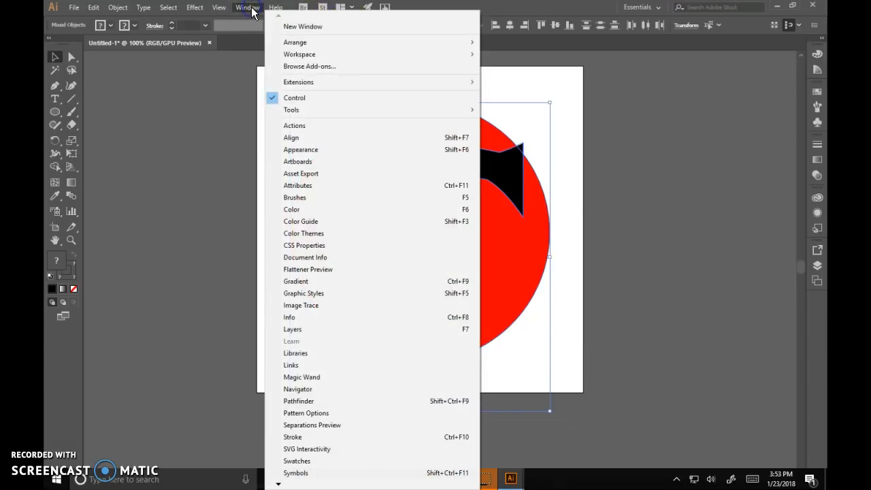
left_click(302, 400)
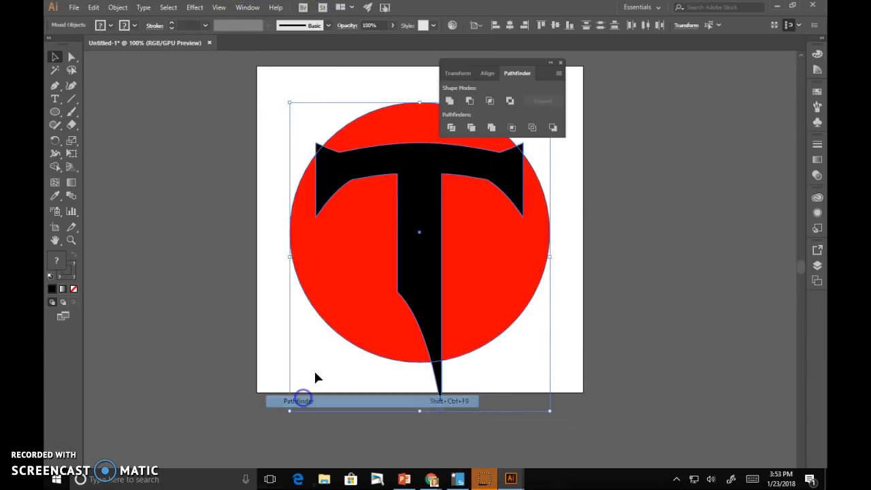
left_click(469, 101)
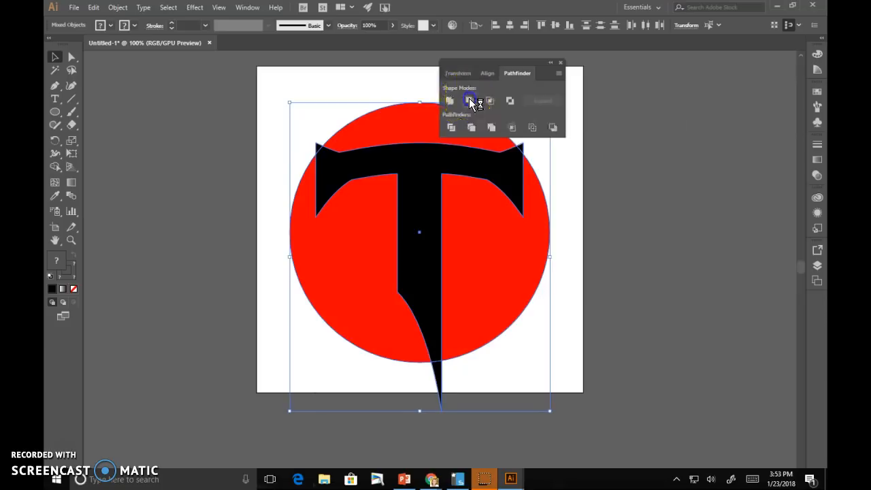
left_click(651, 225)
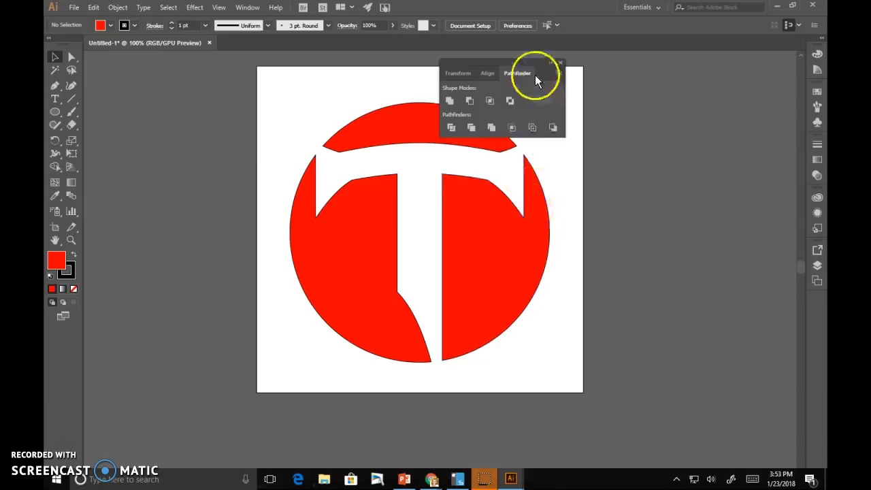
left_click(560, 63)
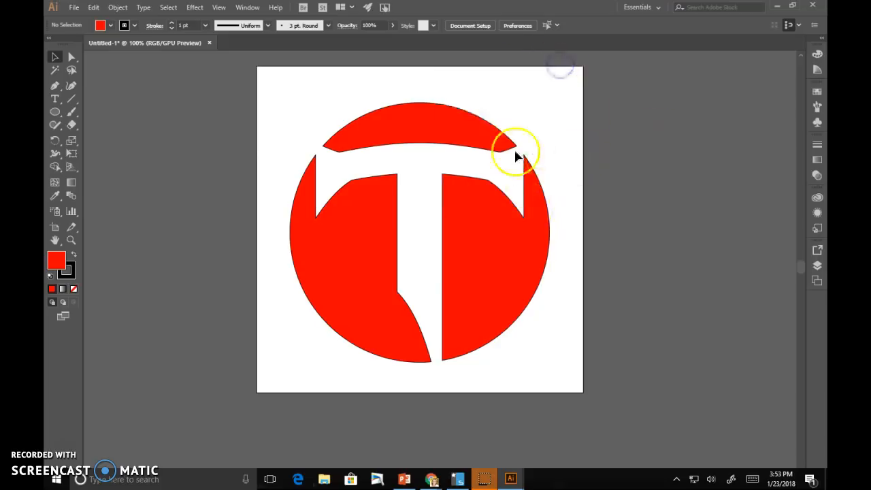
- Inspect the separate red circle pieces in isolation mode, then reselect the whole group
left_click(420, 133)
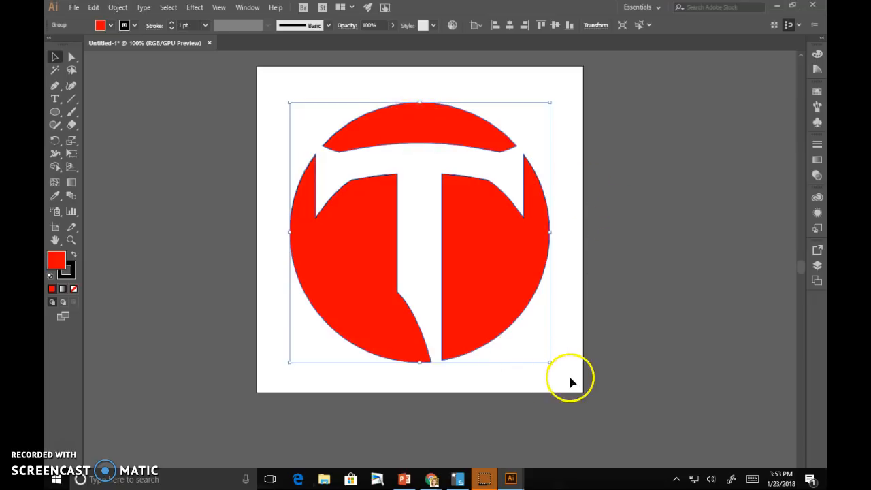
left_click(554, 384)
left_click(347, 253)
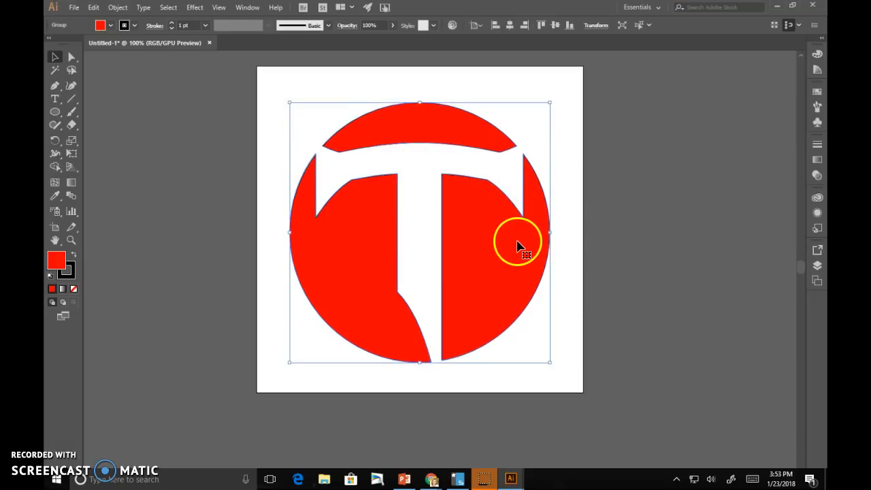
double_click(355, 275)
left_click(362, 272)
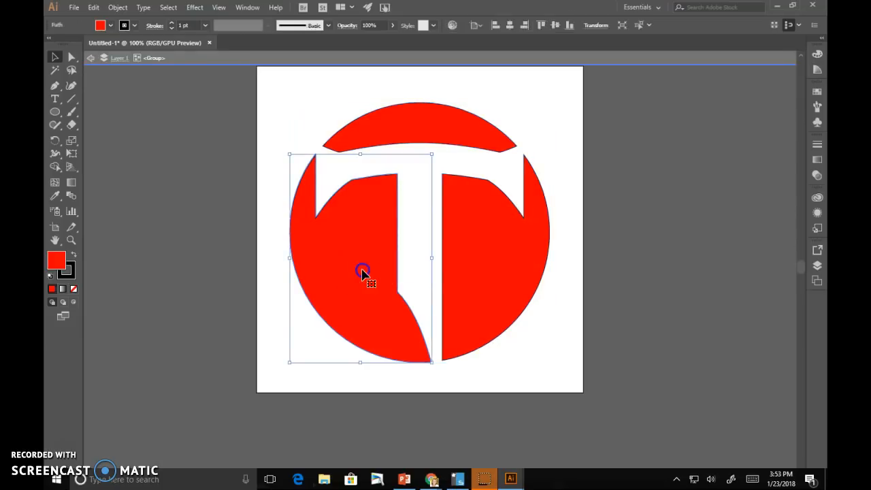
left_click(512, 270)
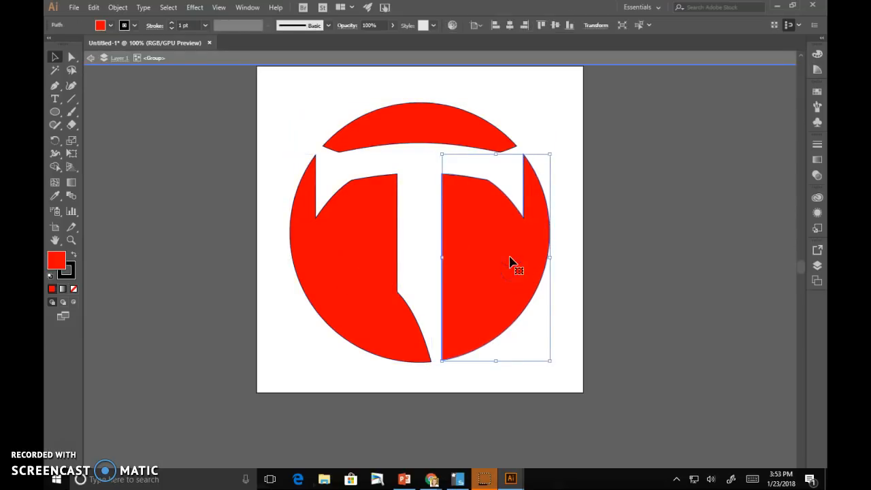
left_click(435, 136)
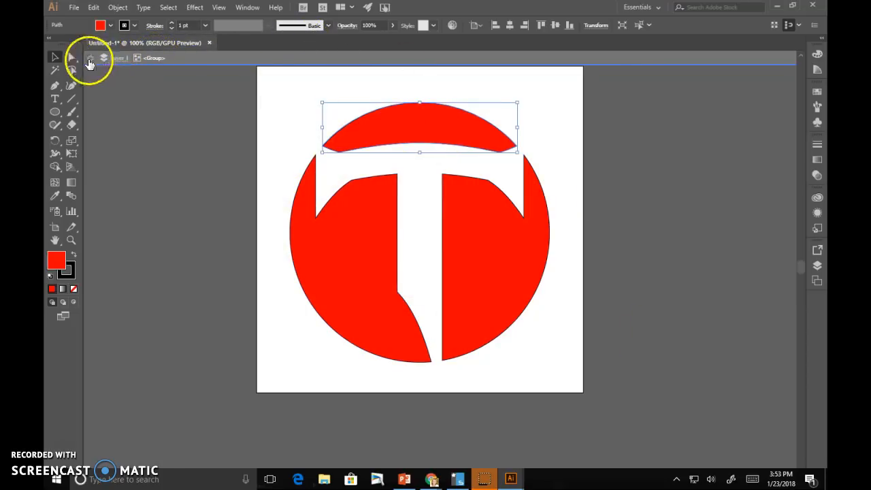
double_click(265, 148)
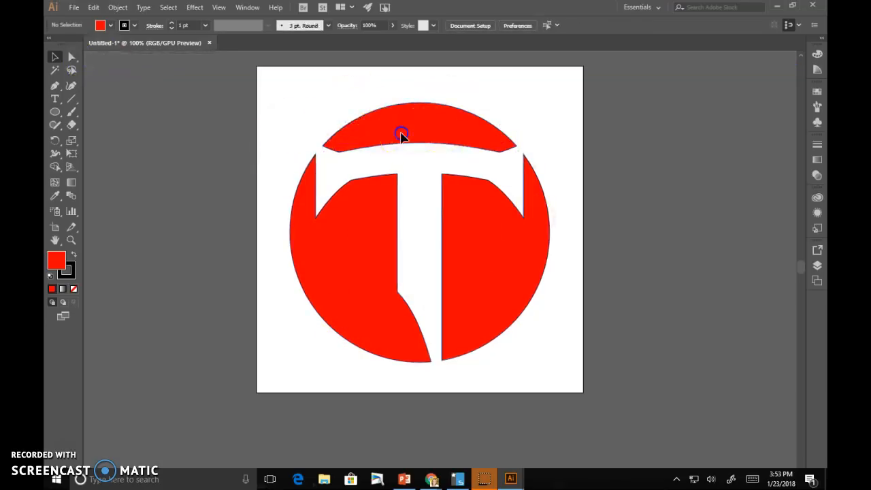
left_click(367, 234)
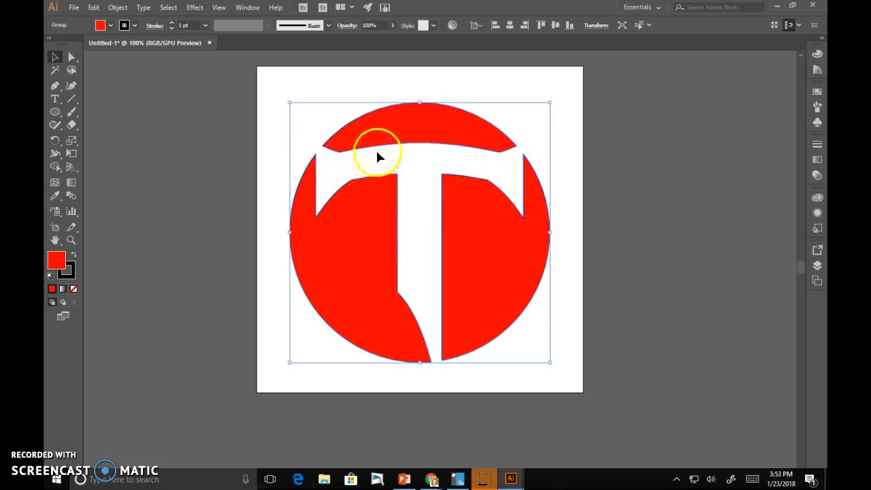
- Combine the red circle pieces into one compound path
left_click(118, 7)
mouse_move(169, 398)
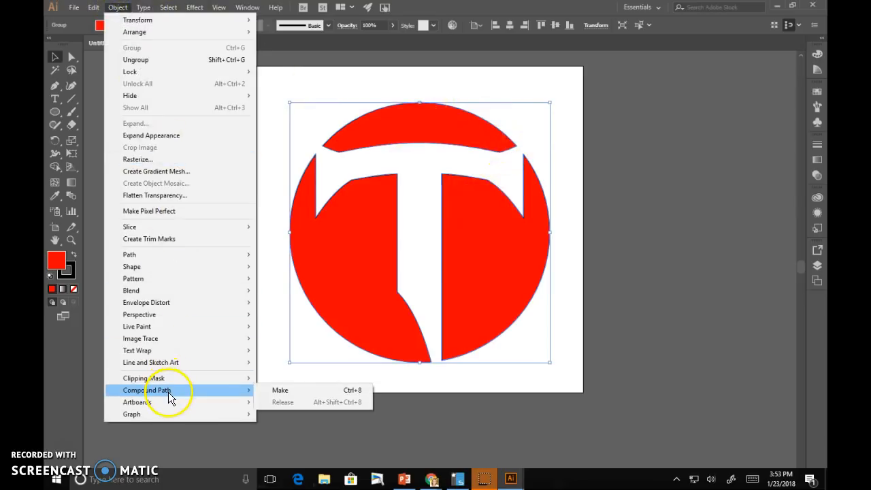
left_click(304, 392)
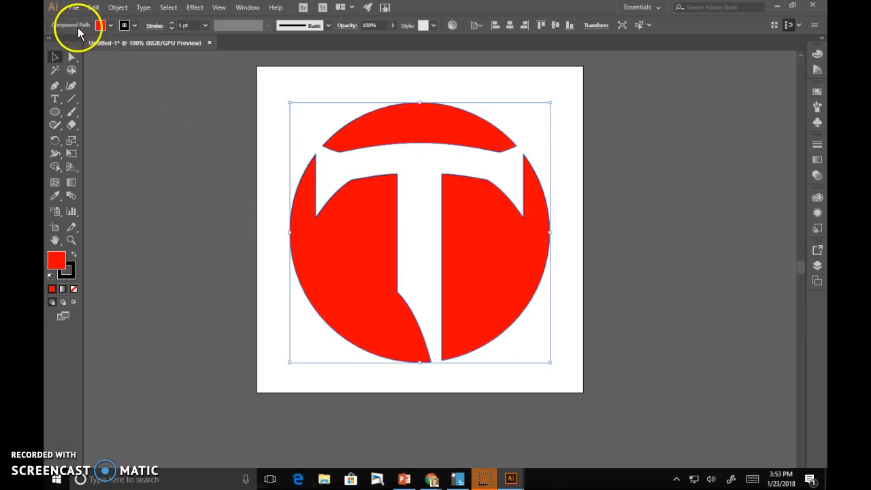
- Move the knocked-out T logo slightly higher on the artboard
left_click_drag(265, 68, 548, 389)
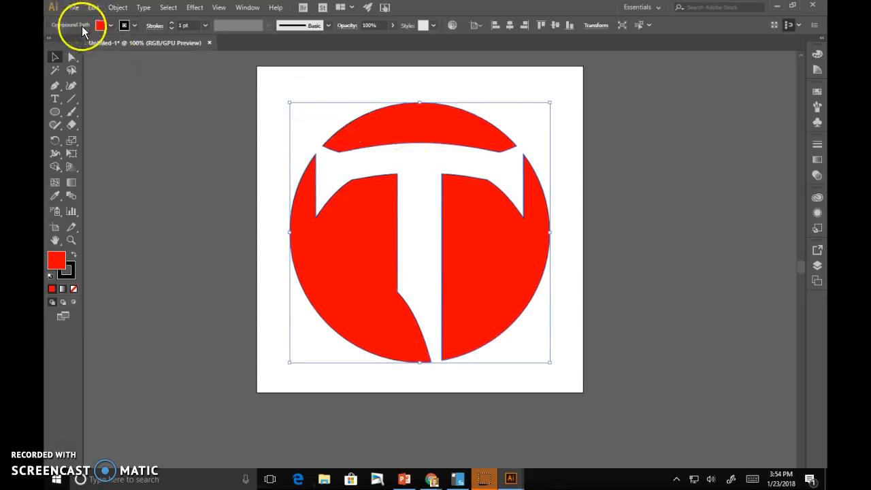
left_click(268, 108)
left_click_drag(385, 156, 391, 104)
left_click(449, 372)
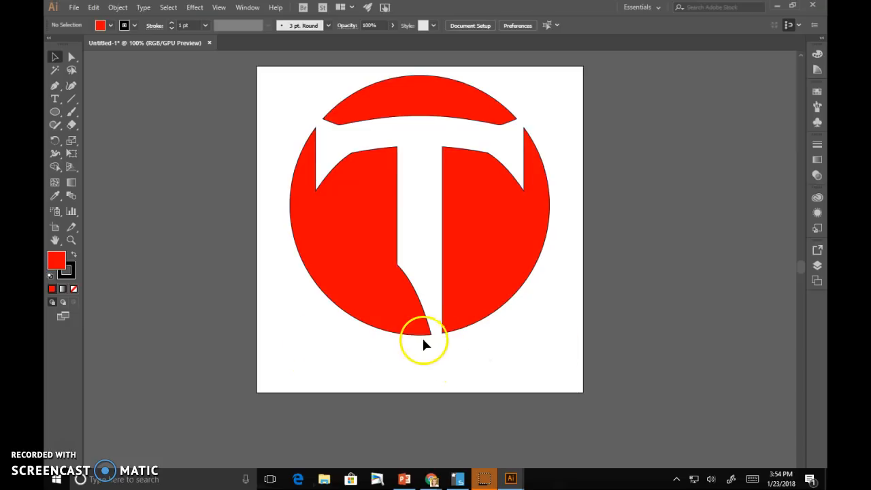
left_click(483, 270)
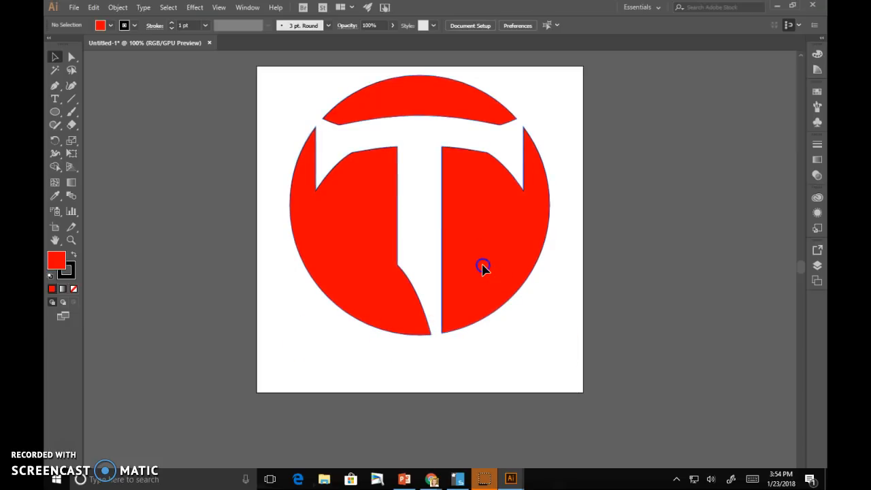
left_click(422, 375)
left_click(55, 98)
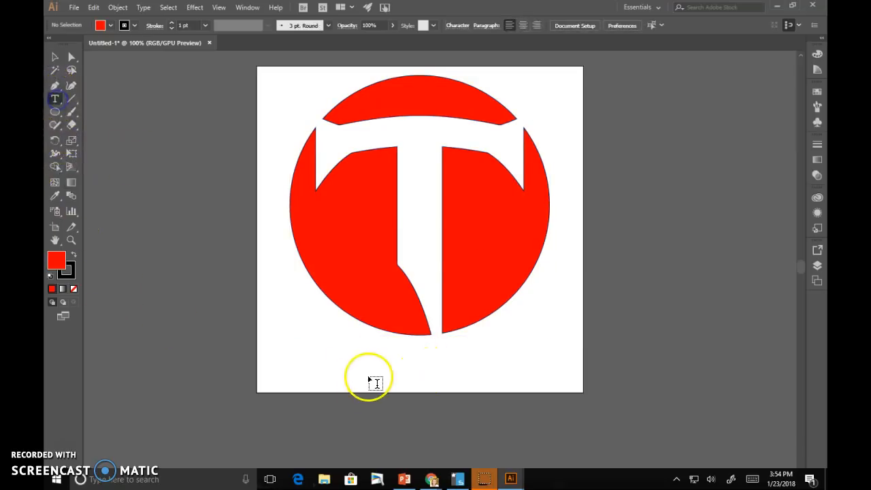
left_click(407, 361)
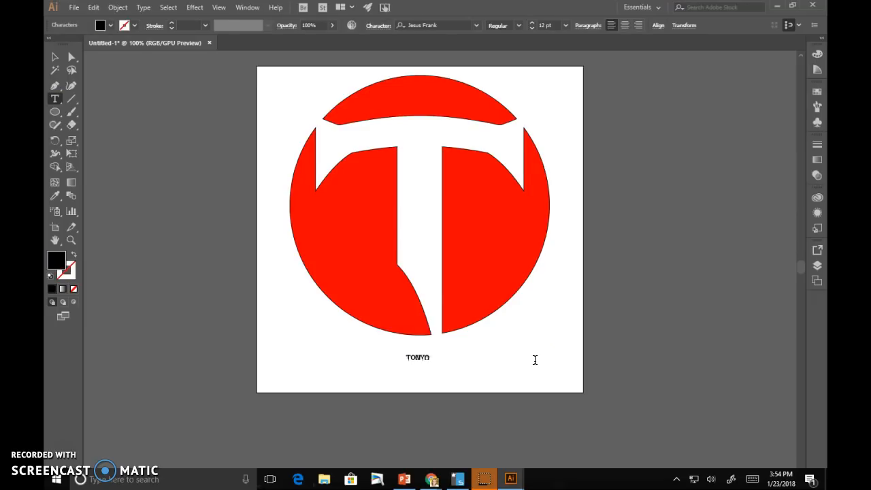
left_click(55, 57)
left_click_drag(422, 363, 528, 414)
- Scale the red circle logo down smaller
left_click(517, 315)
left_click_drag(551, 336, 475, 258)
left_click_drag(417, 200, 469, 227)
left_click_drag(471, 406, 418, 307)
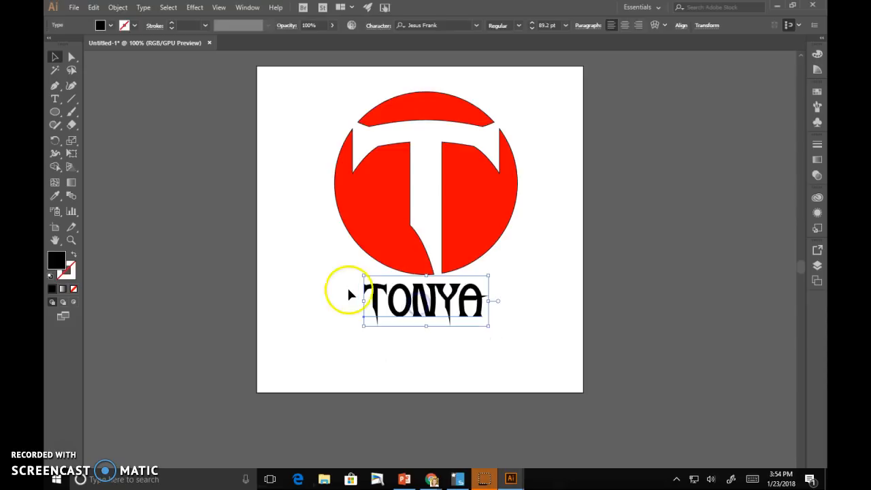
left_click_drag(364, 300, 348, 300)
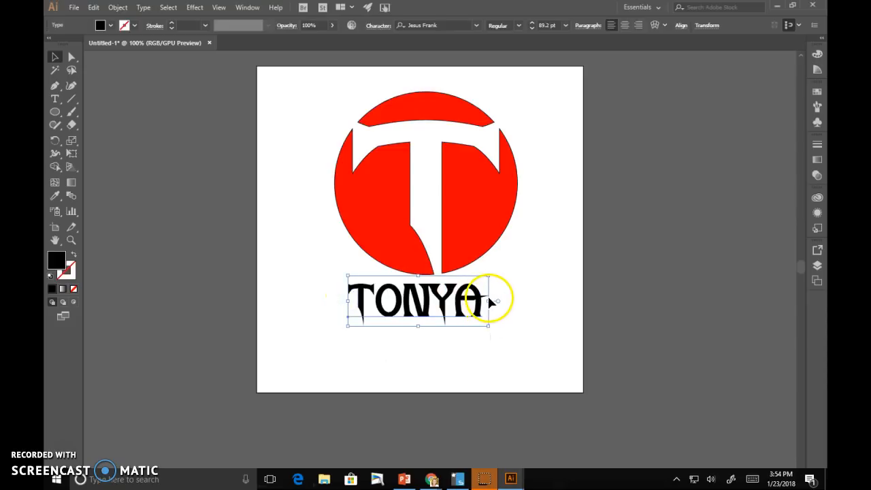
left_click_drag(493, 301, 506, 301)
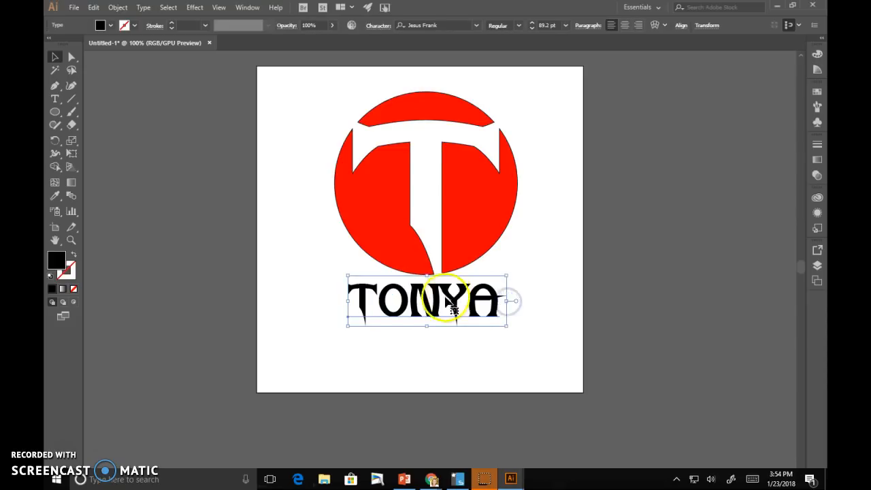
left_click(544, 300)
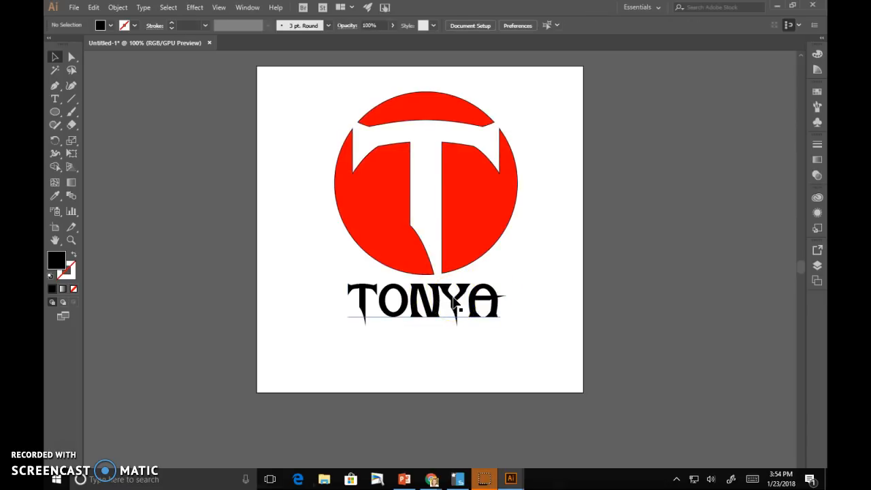
left_click(455, 302)
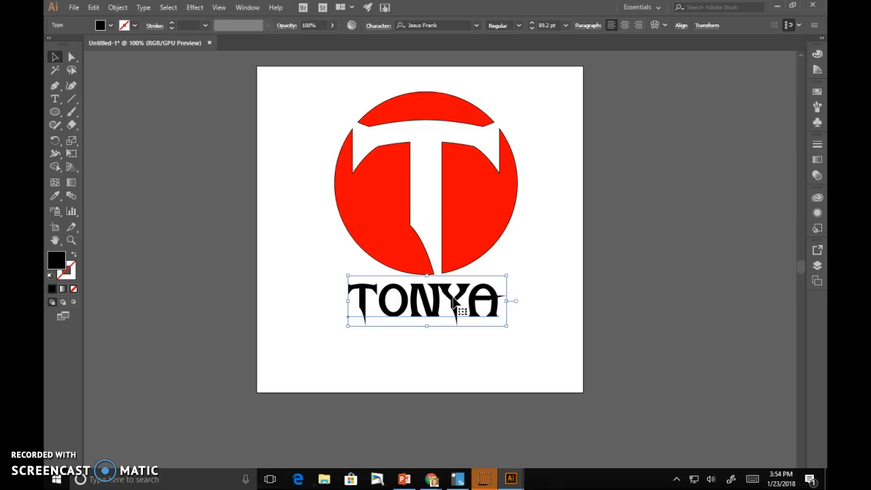
left_click(440, 349)
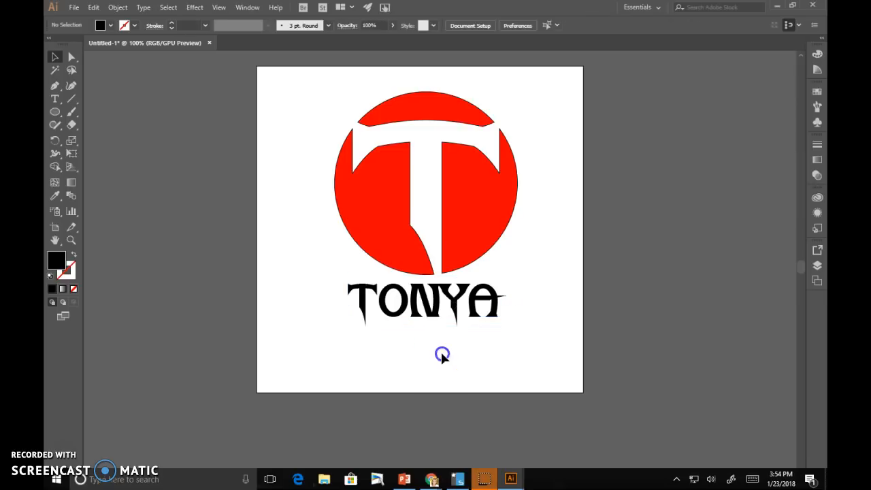
left_click(385, 305)
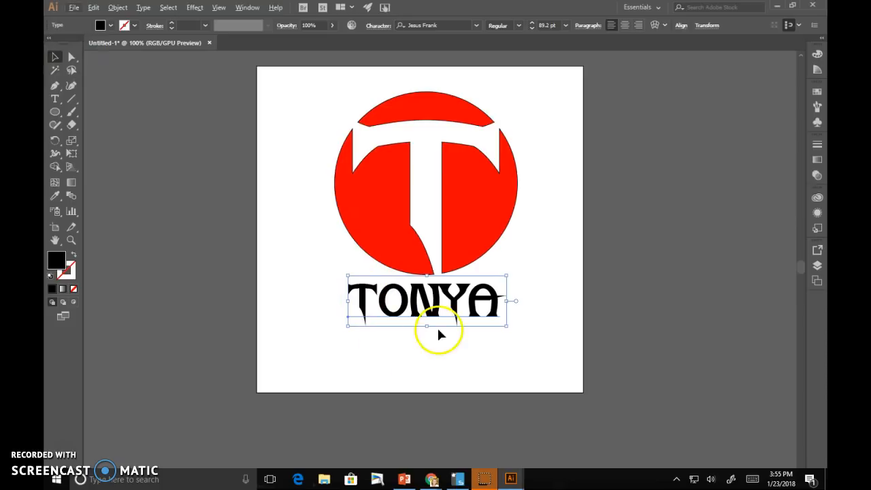
left_click_drag(362, 300, 360, 351)
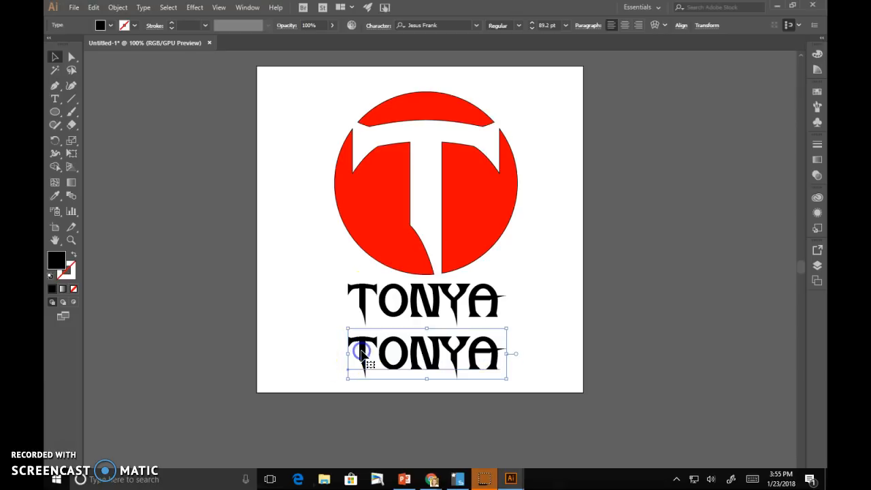
left_click(55, 101)
double_click(415, 348)
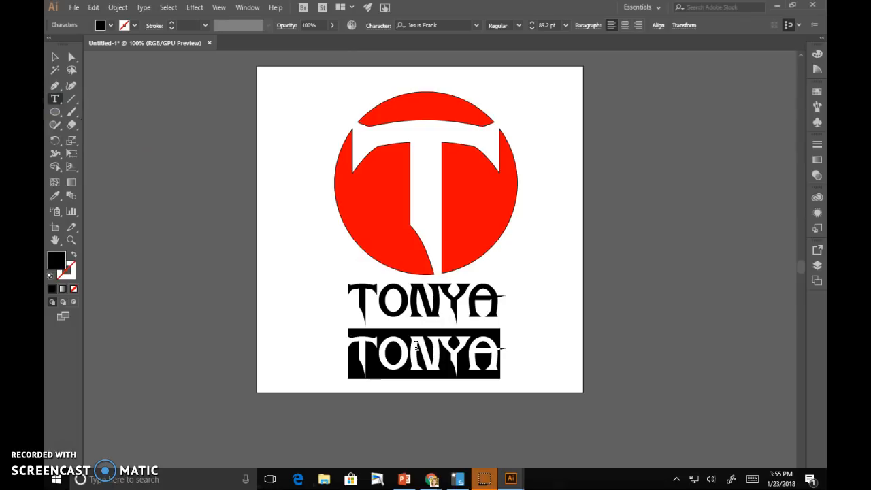
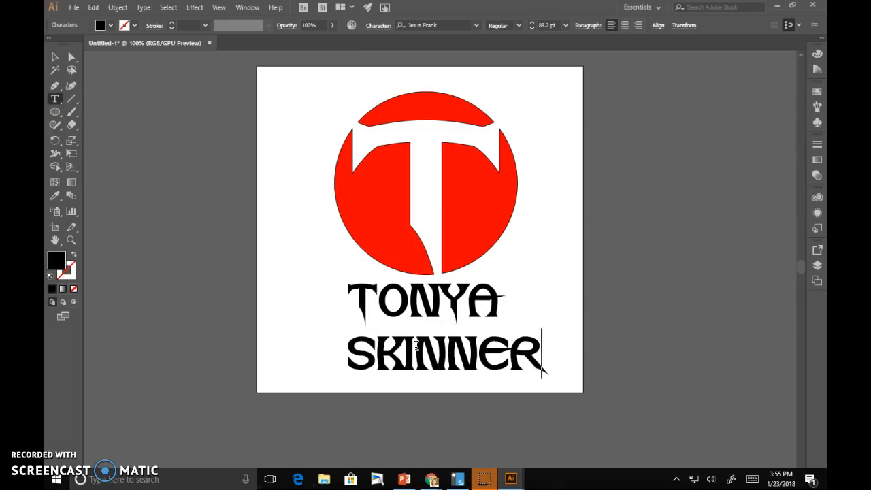
key("Escape")
left_click(544, 313)
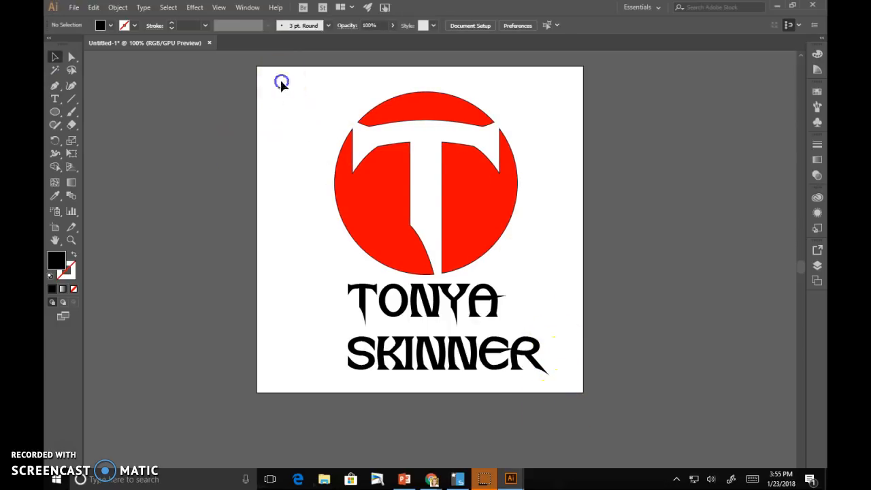
- Select the logo and both names and align them horizontally centred
left_click_drag(281, 82, 601, 415)
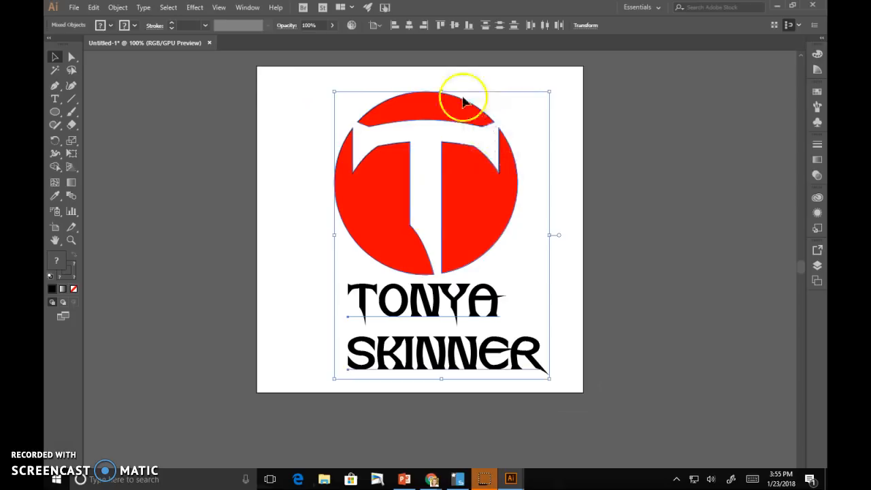
left_click(409, 26)
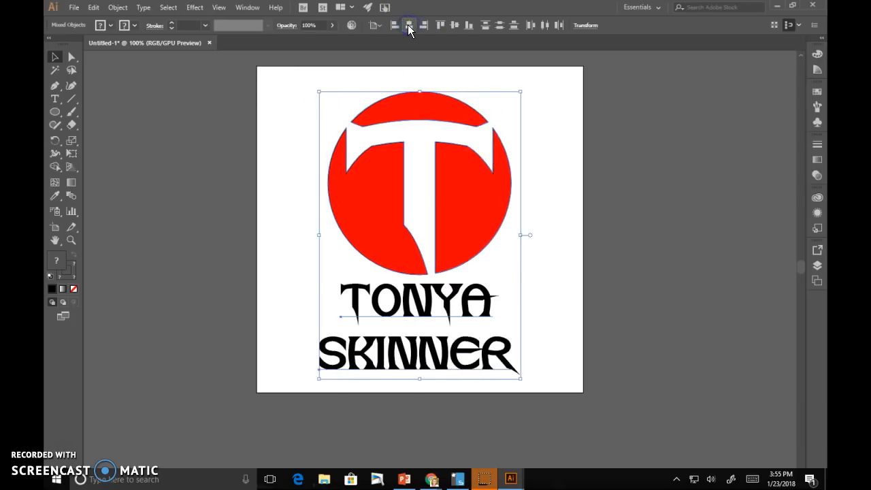
left_click(376, 25)
left_click(414, 13)
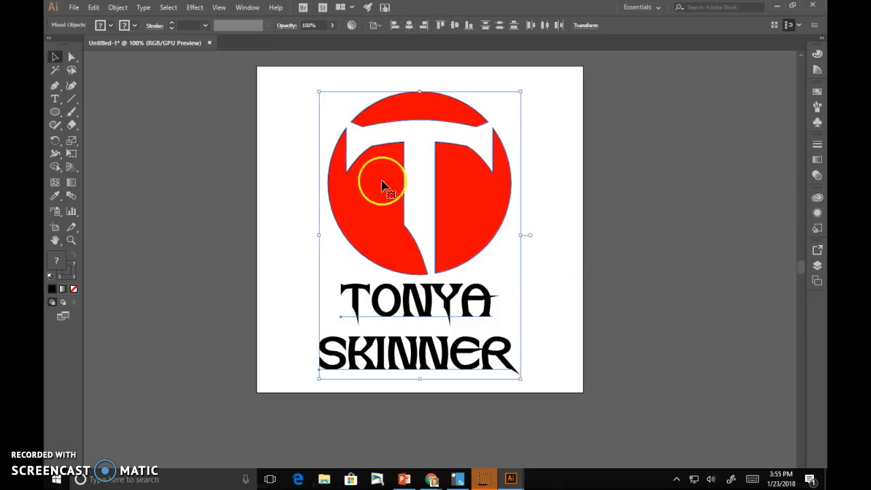
left_click(562, 220)
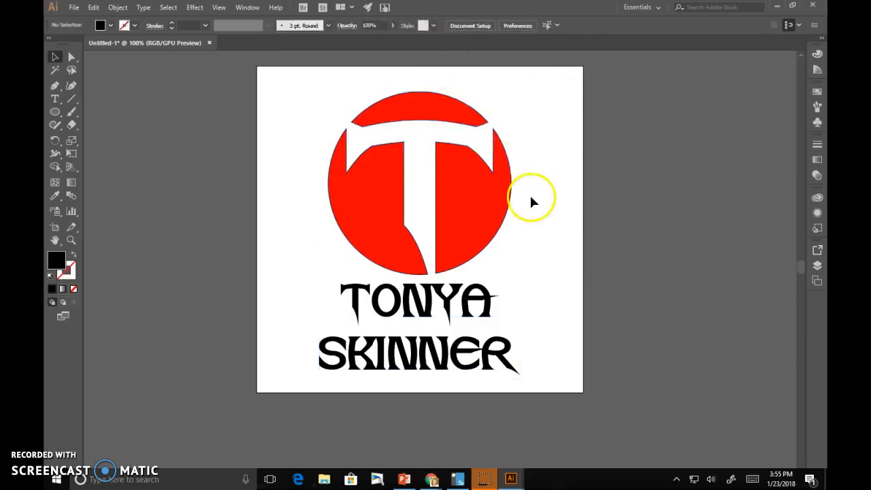
left_click(443, 361)
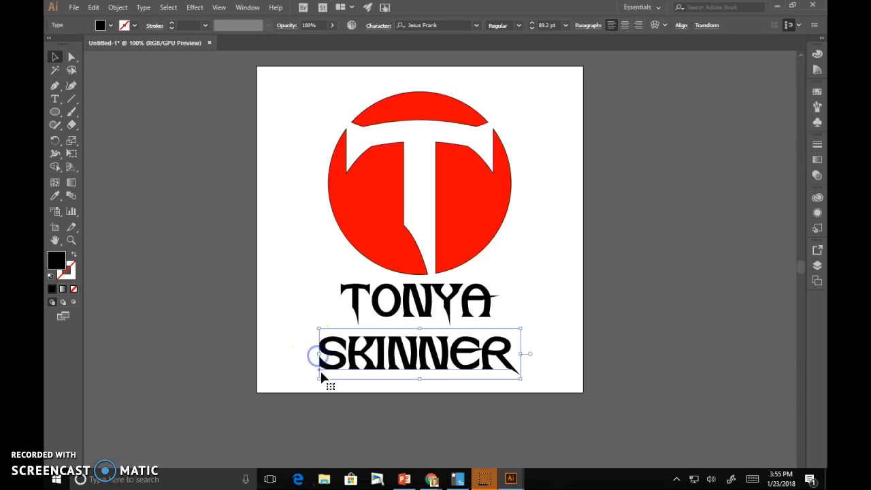
left_click(533, 27)
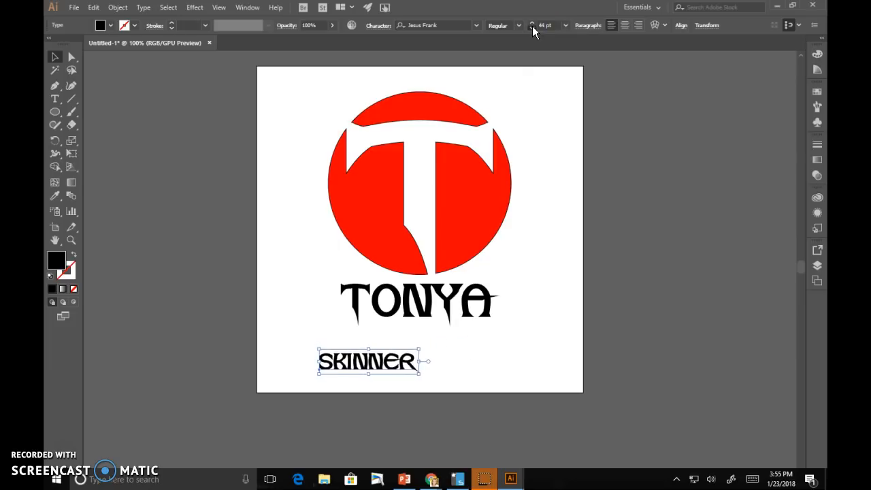
left_click_drag(382, 366, 438, 340)
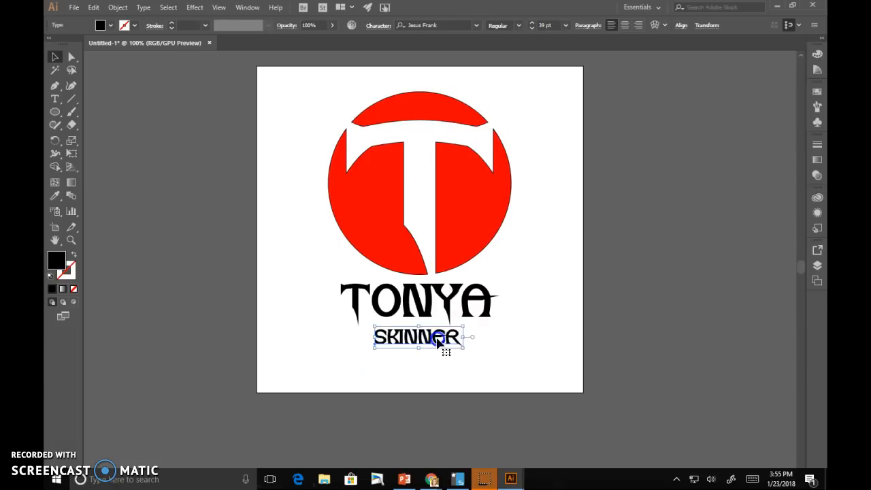
left_click(410, 209, "shift")
left_click(410, 27)
left_click(543, 374)
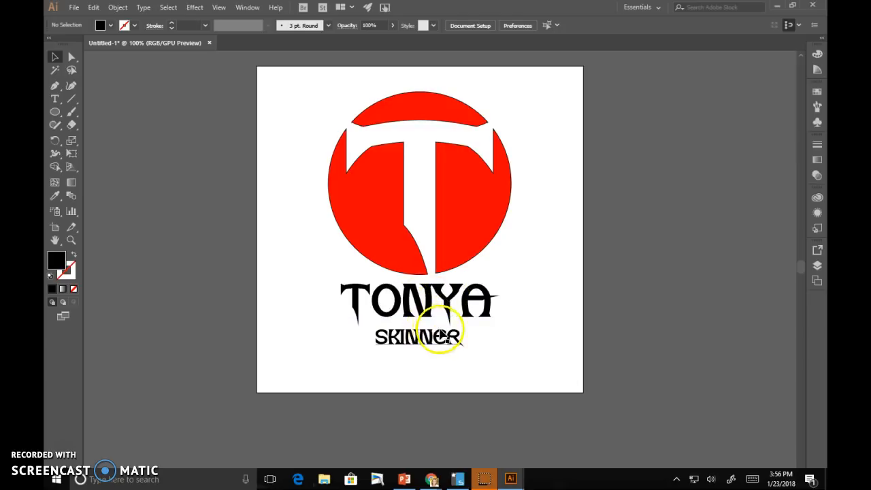
left_click(422, 337)
key("Up")
key("Up")
key("Up")
key("Up")
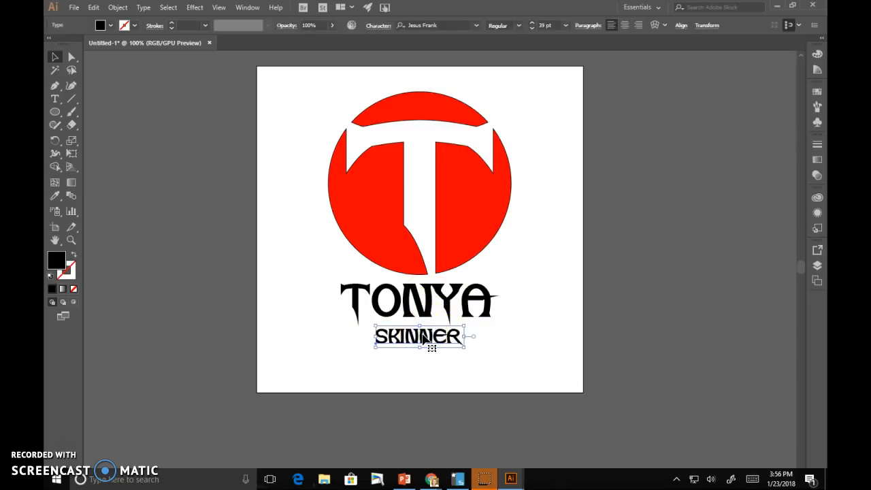
left_click(513, 342)
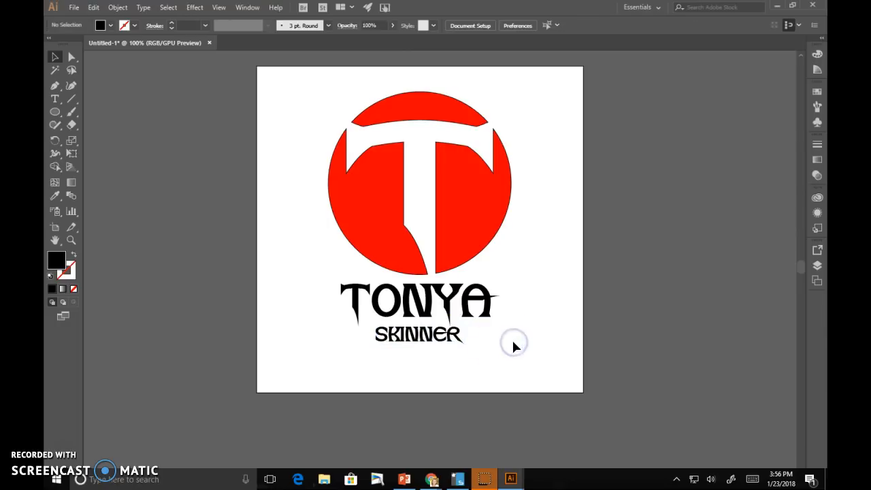
left_click(419, 338)
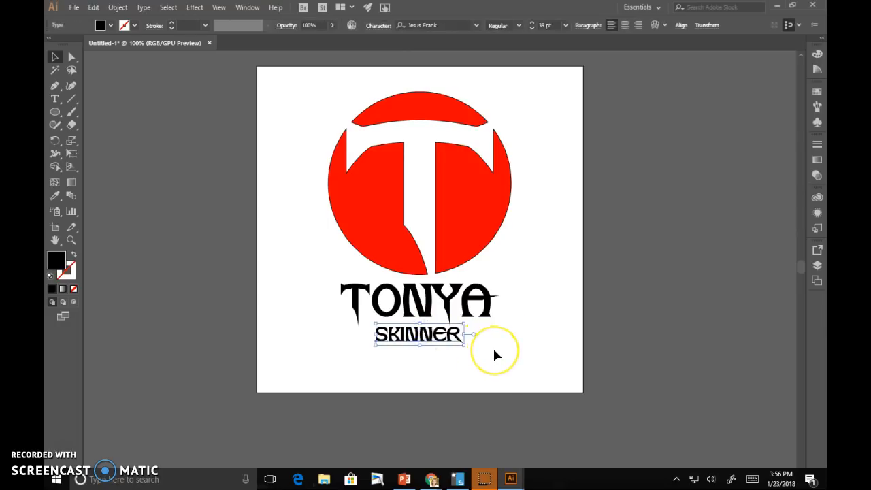
left_click(433, 377)
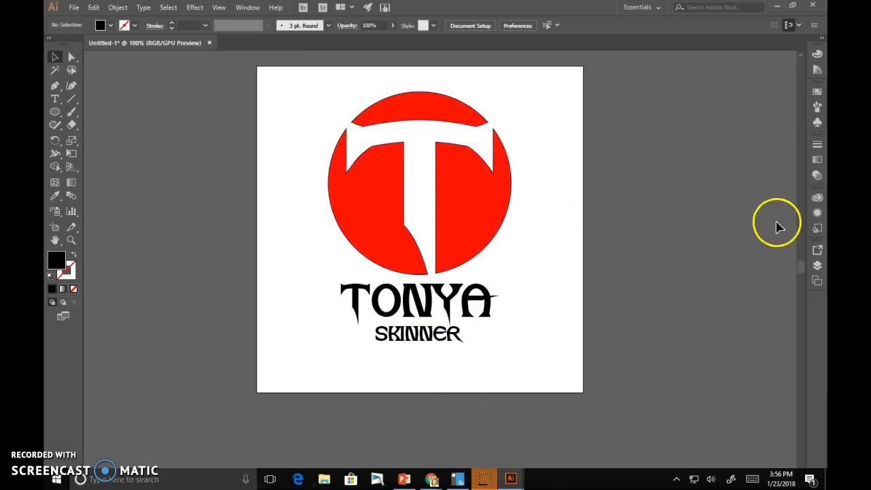
left_click(816, 267)
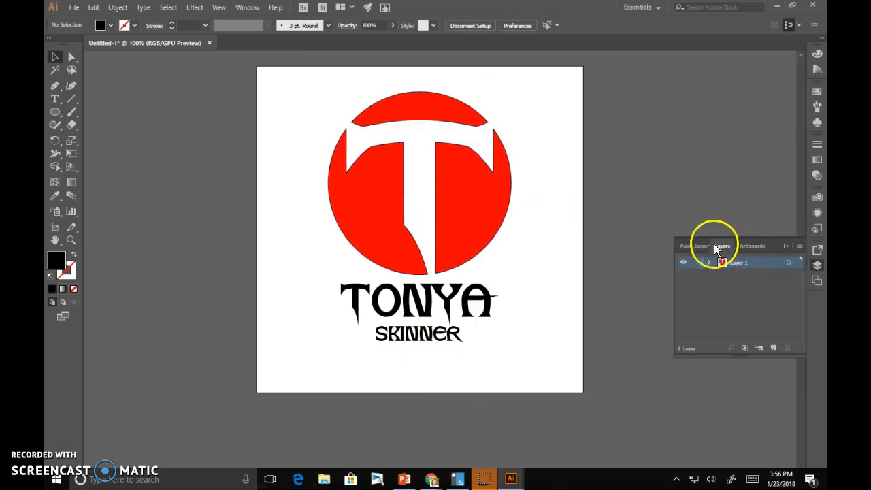
left_click(709, 263)
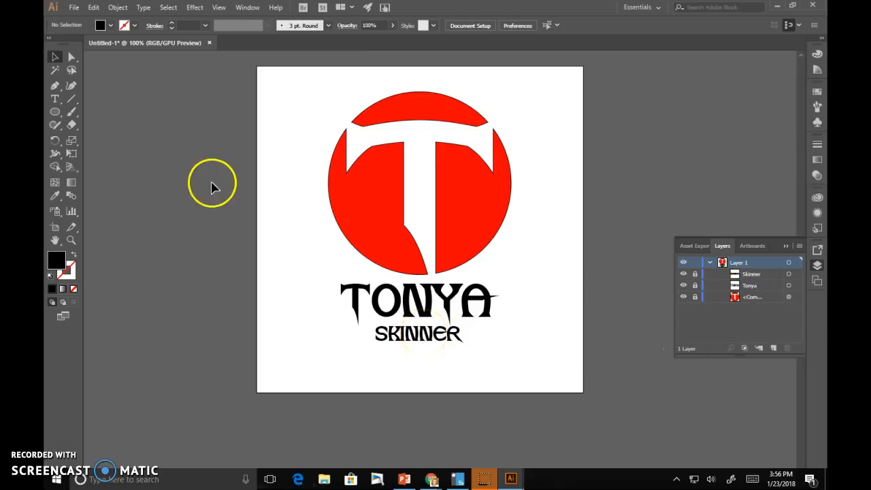
left_click(72, 112)
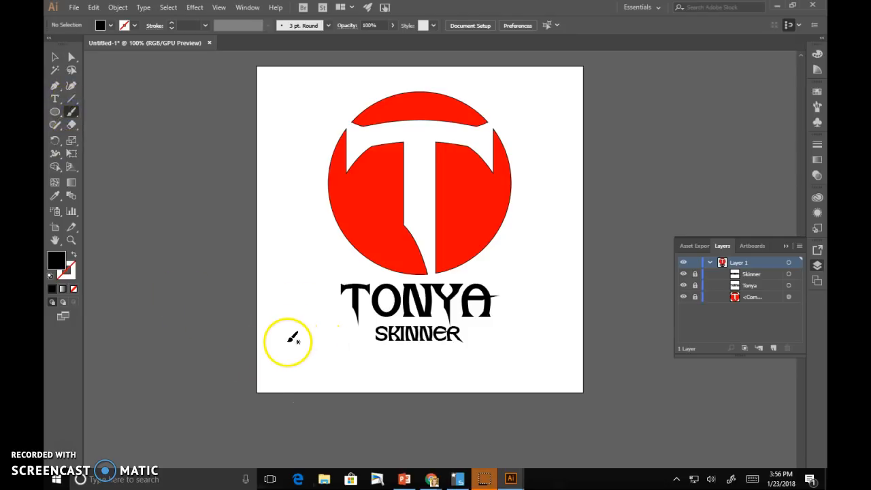
- Zoom in on the lower text to 200%
left_click(71, 239)
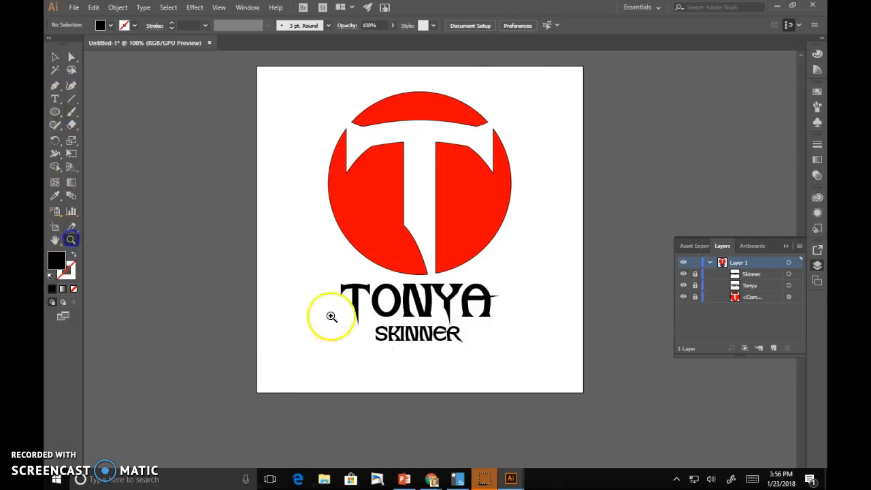
left_click(384, 331)
left_click(515, 251)
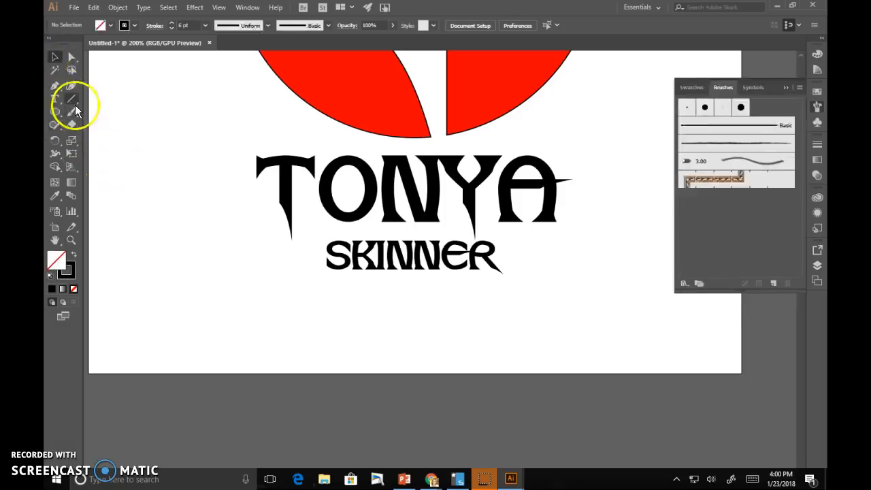
- Check the stroke colour, width profile and brush definition choices, then pick the Paintbrush
left_click(134, 26)
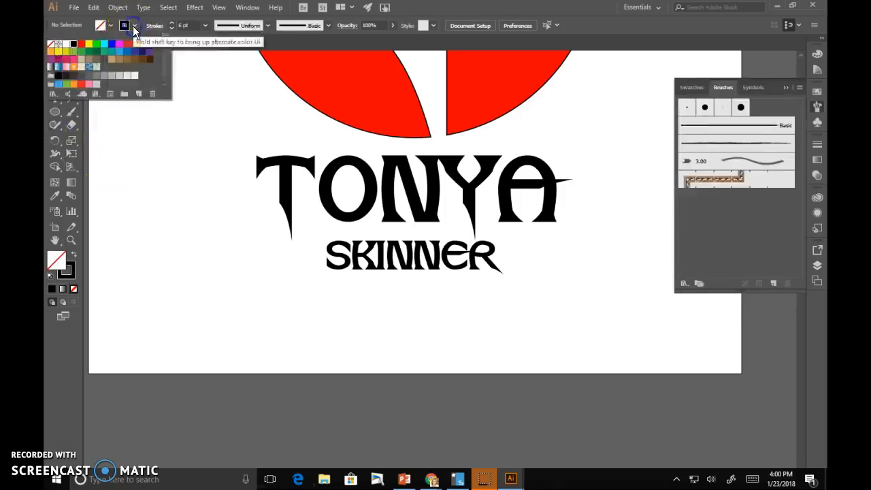
left_click(134, 27)
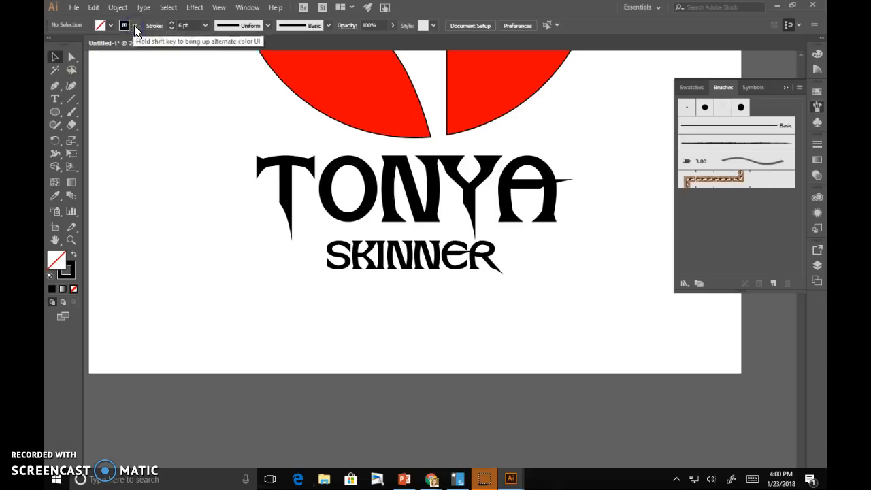
left_click(246, 25)
left_click(246, 26)
left_click(297, 24)
left_click(302, 25)
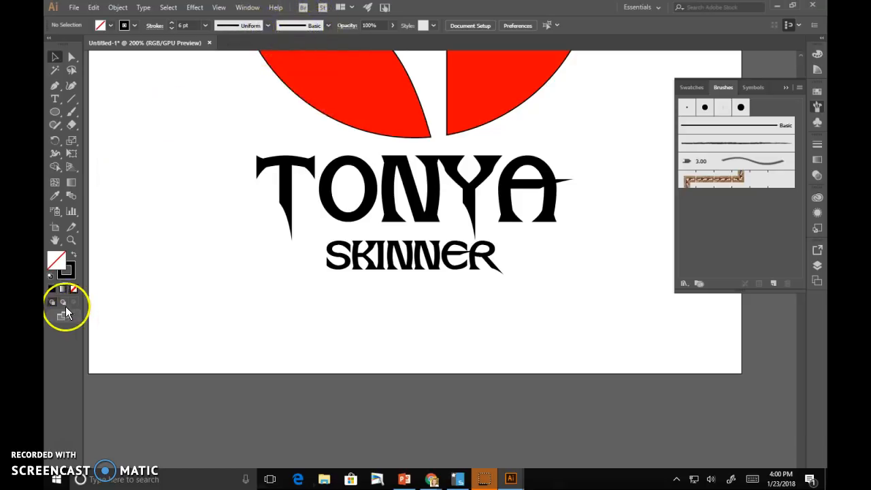
left_click(71, 112)
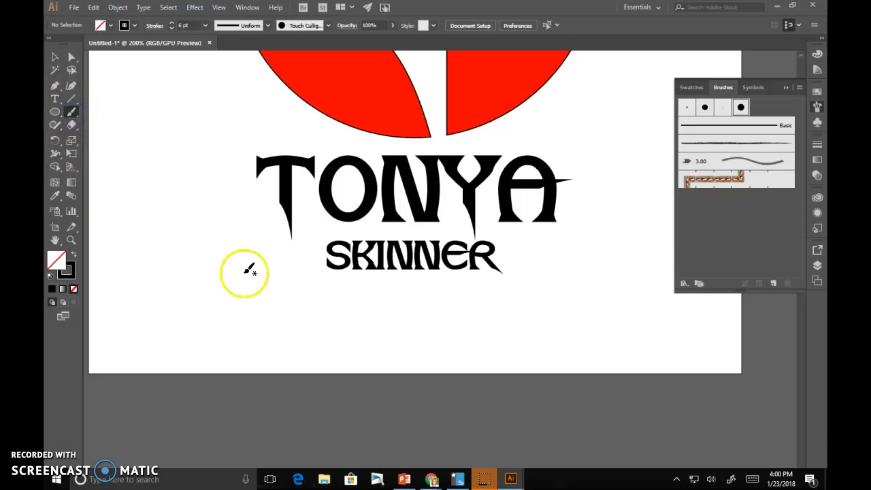
left_click_drag(131, 286, 291, 265)
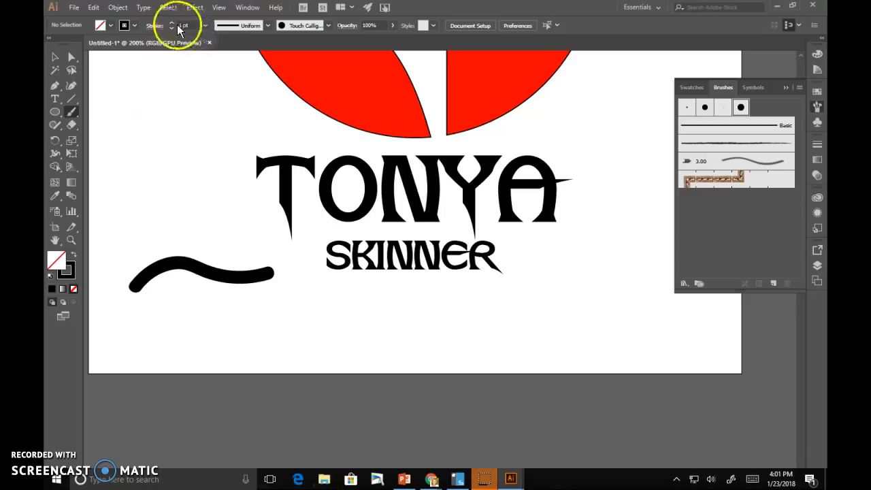
left_click(56, 59)
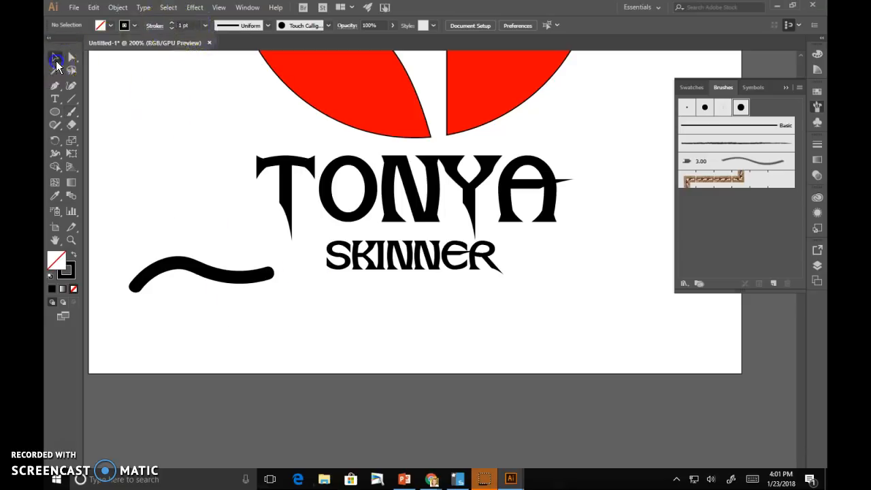
left_click(198, 270)
left_click(328, 26)
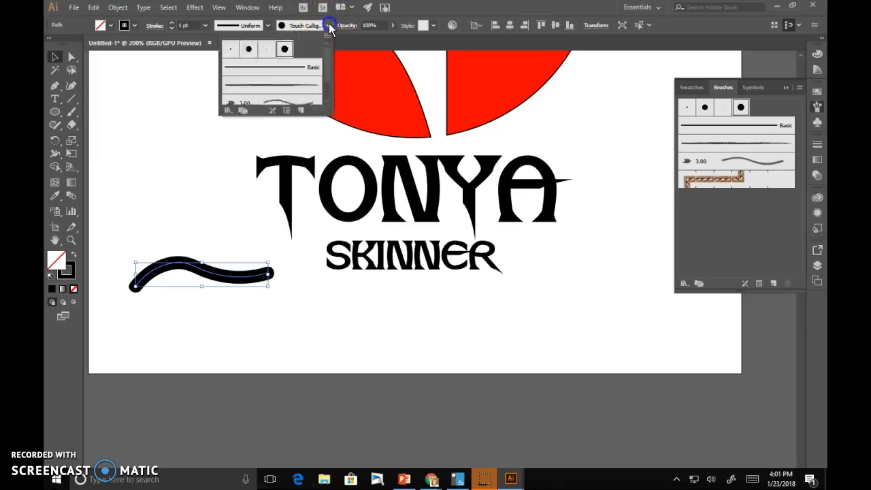
left_click(313, 68)
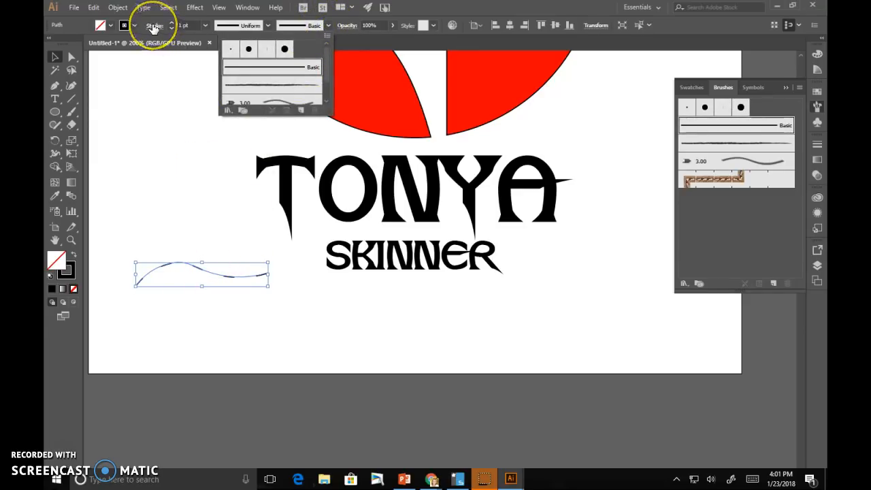
left_click(247, 69)
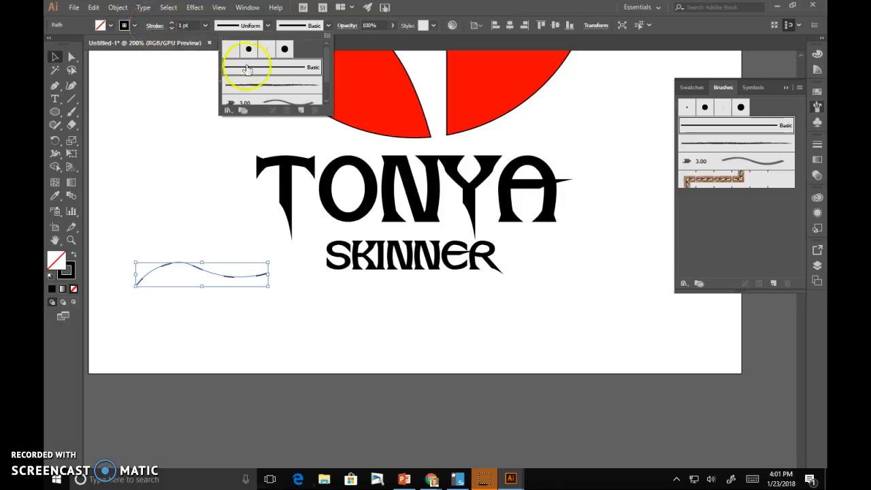
left_click(156, 29)
- Make the wavy line dashed with a 5 pt dash length
left_click(156, 28)
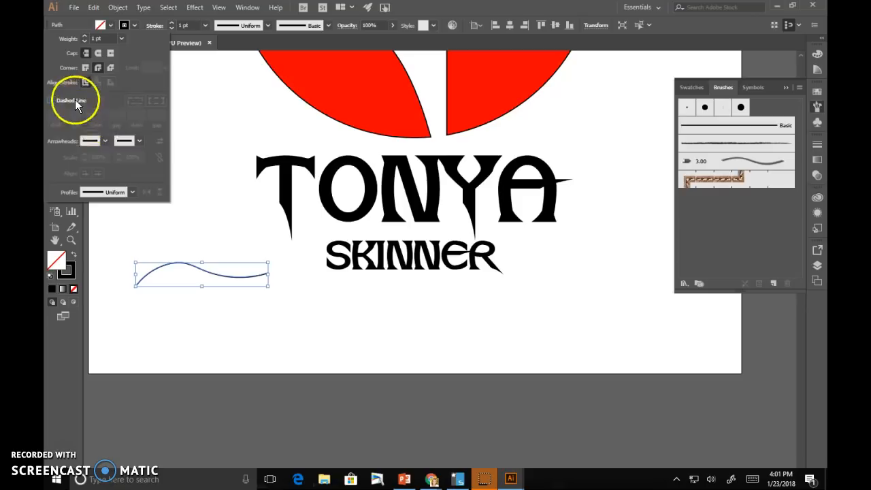
left_click(51, 100)
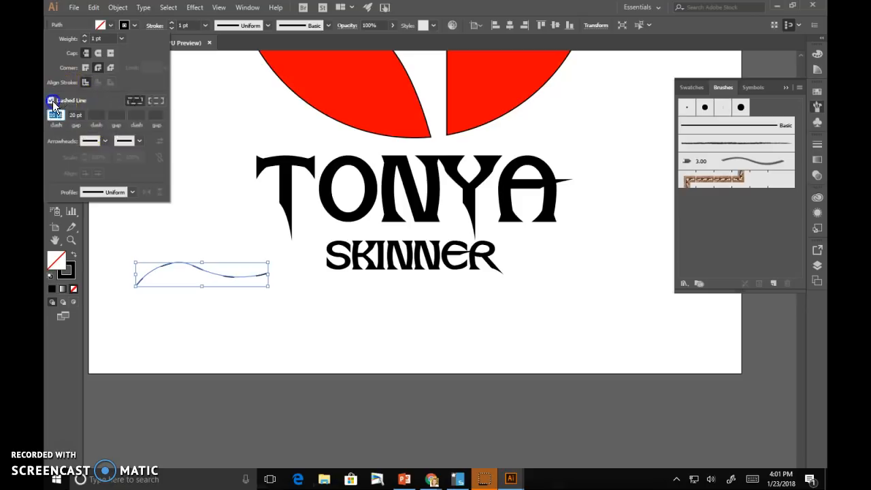
left_click(189, 322)
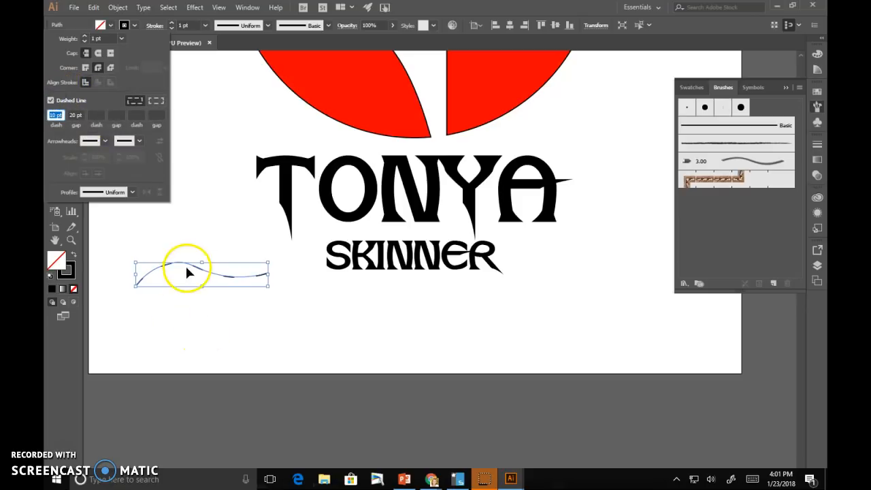
left_click(52, 101)
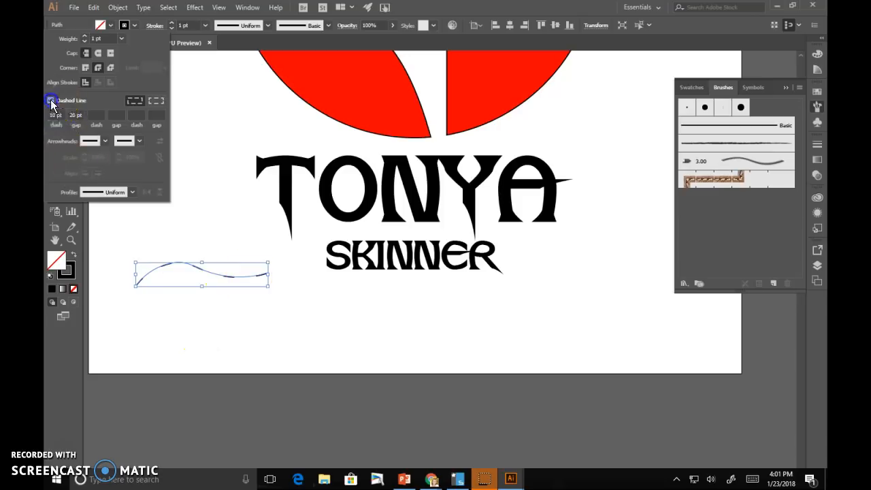
left_click(51, 100)
left_click(51, 100)
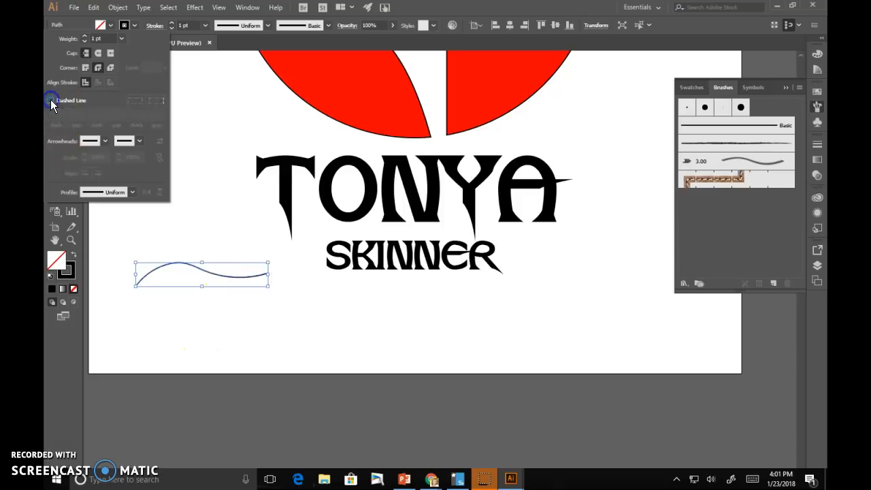
left_click(51, 100)
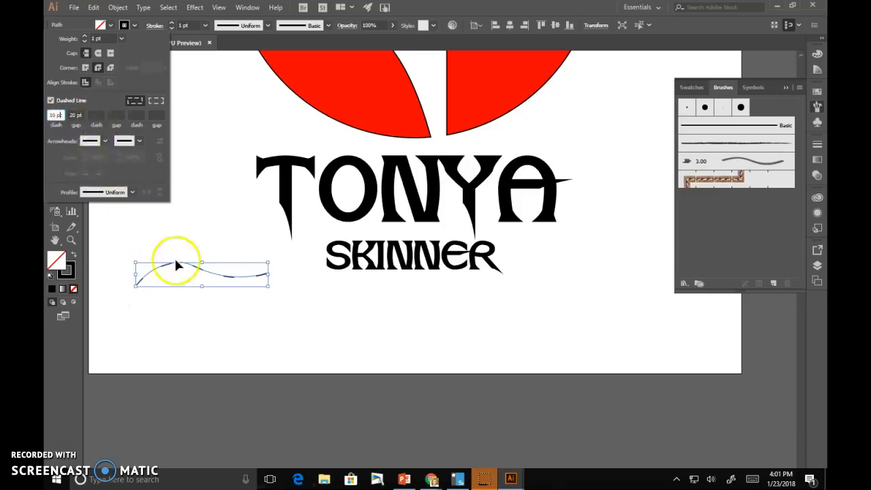
left_click(56, 114)
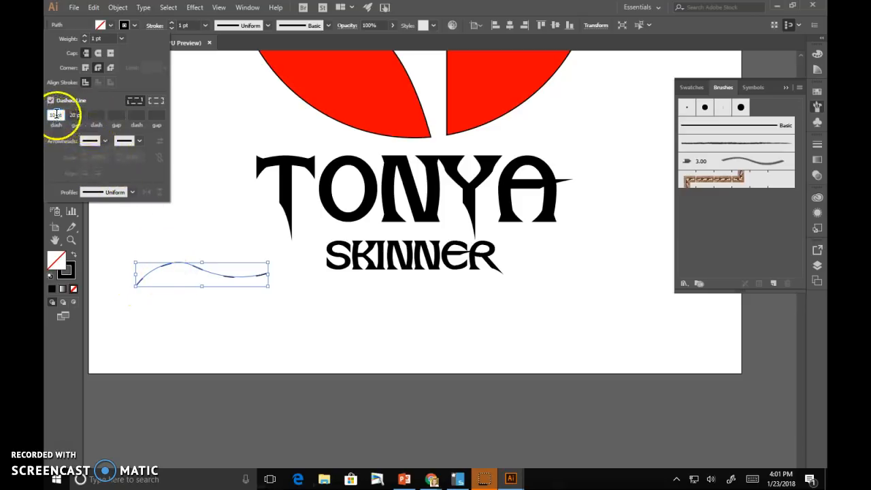
type("5")
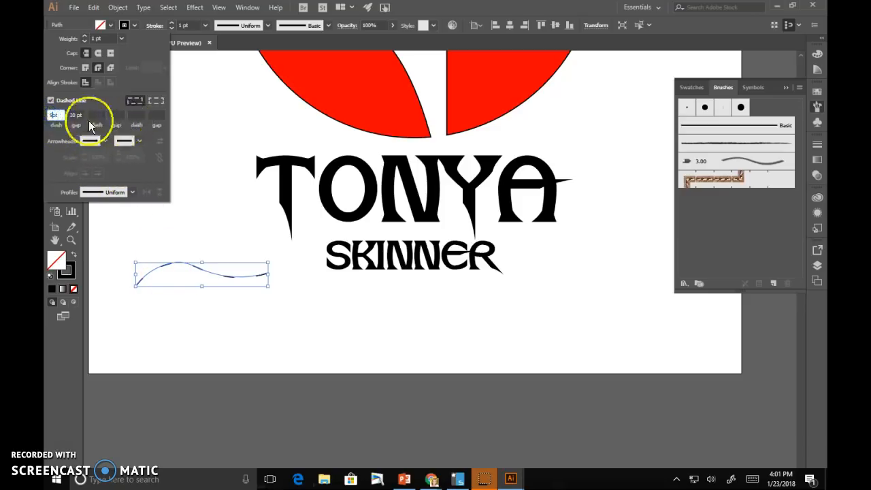
left_click(75, 114)
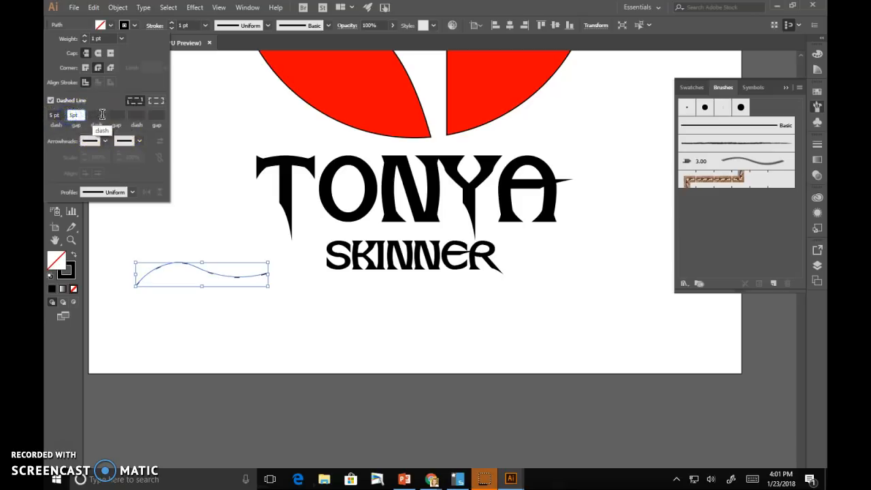
- Give the wavy line round caps, a 4 pt weight, and a 1 pt dash with 4 pt gap
left_click(232, 319)
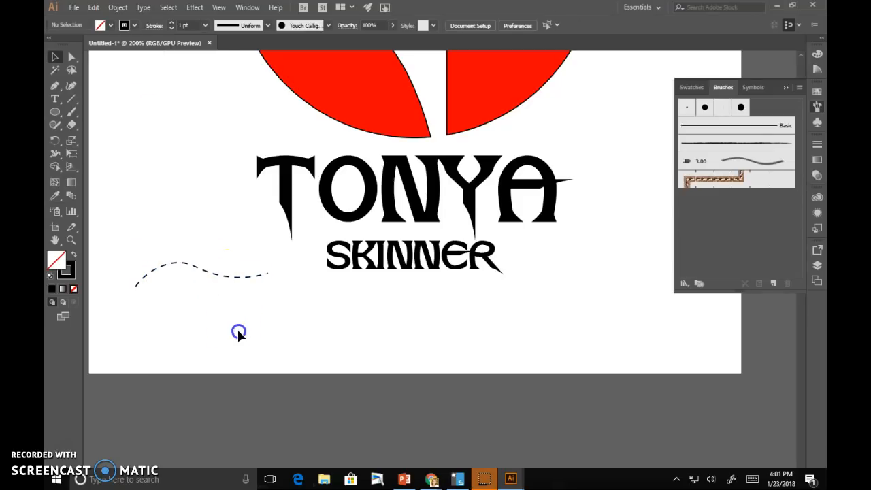
left_click(227, 277)
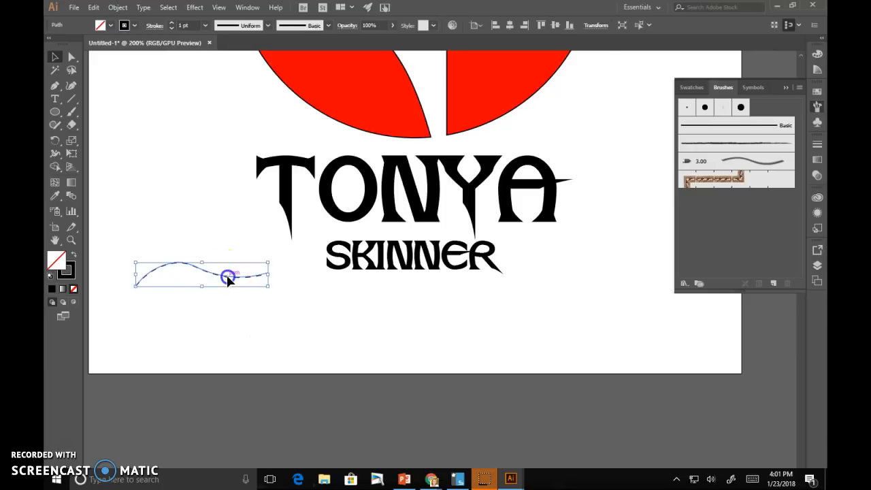
left_click(155, 29)
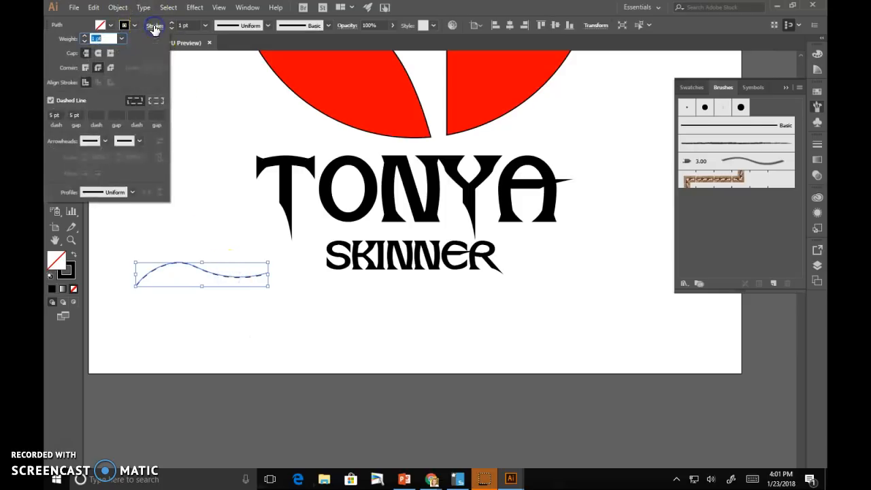
left_click(98, 54)
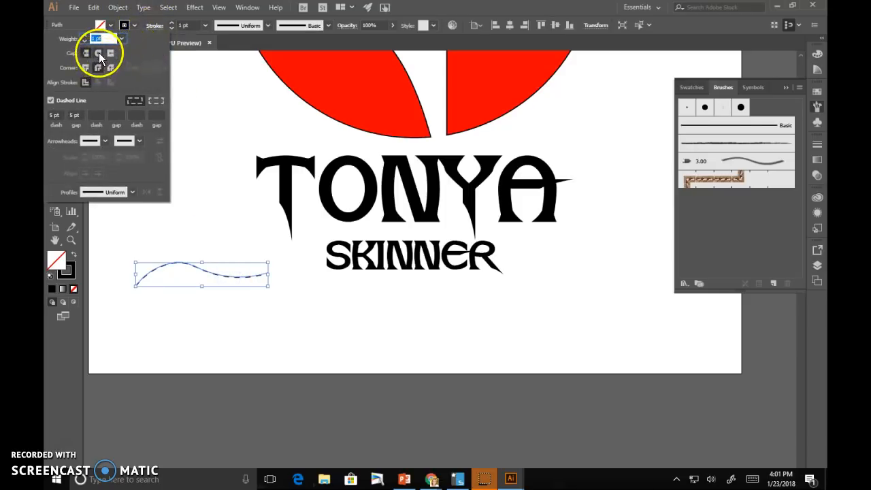
left_click(84, 36)
left_click(84, 36)
left_click(84, 37)
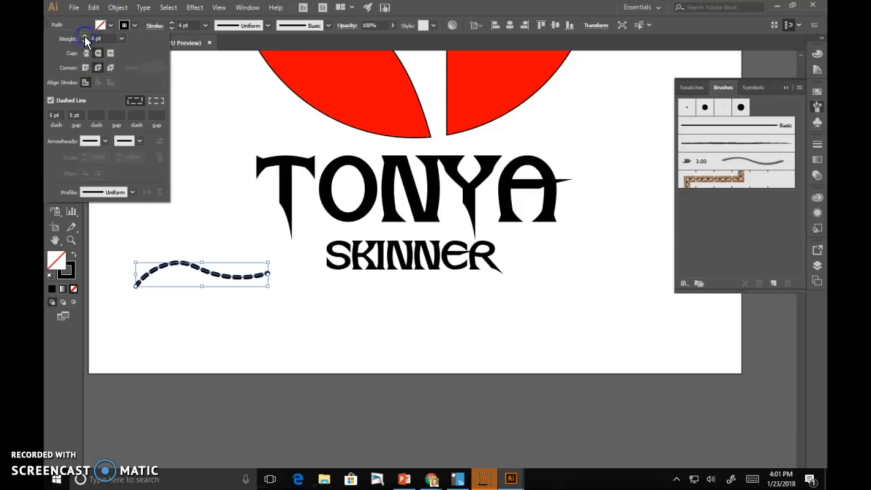
left_click(84, 41)
left_click(54, 115)
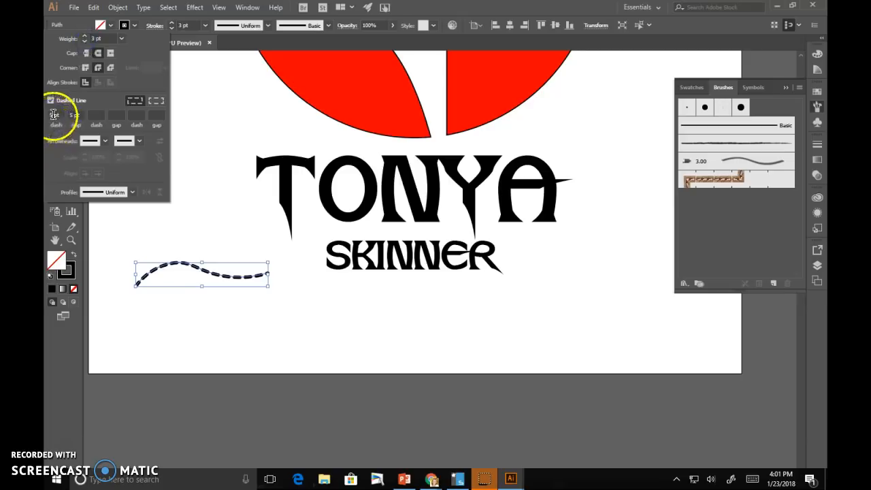
type("1")
left_click(77, 115)
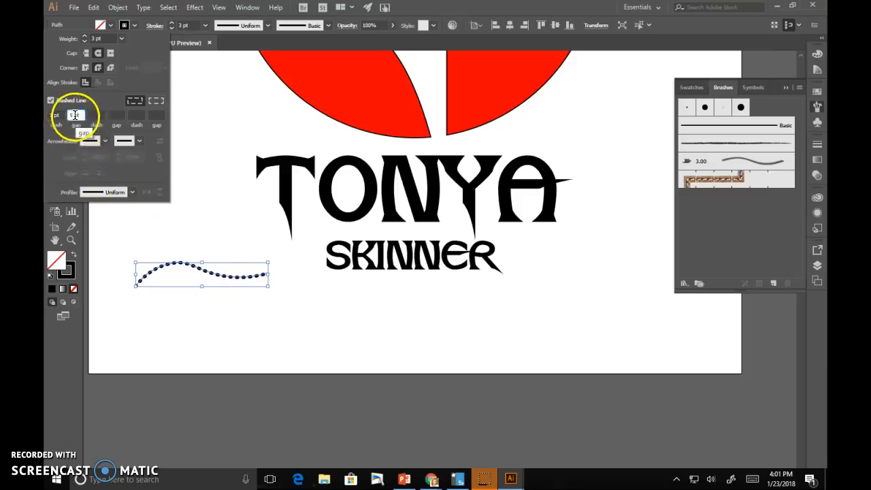
type("2")
left_click(95, 115)
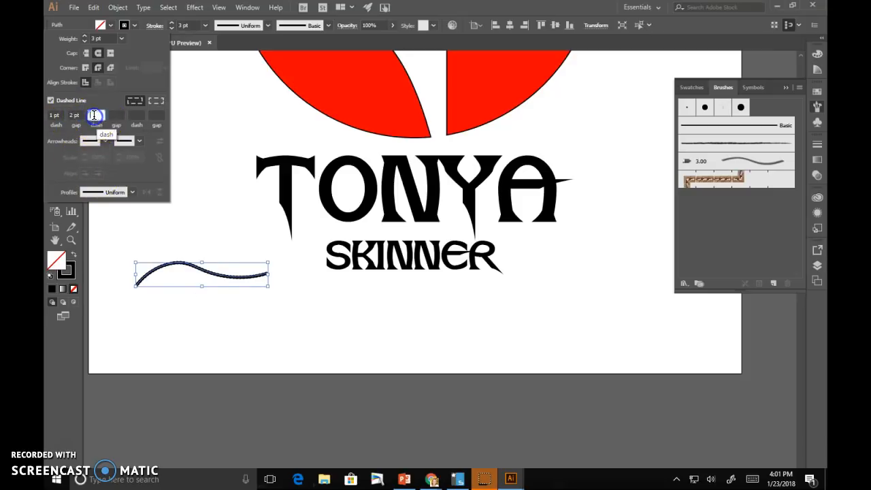
type("4")
left_click(94, 116)
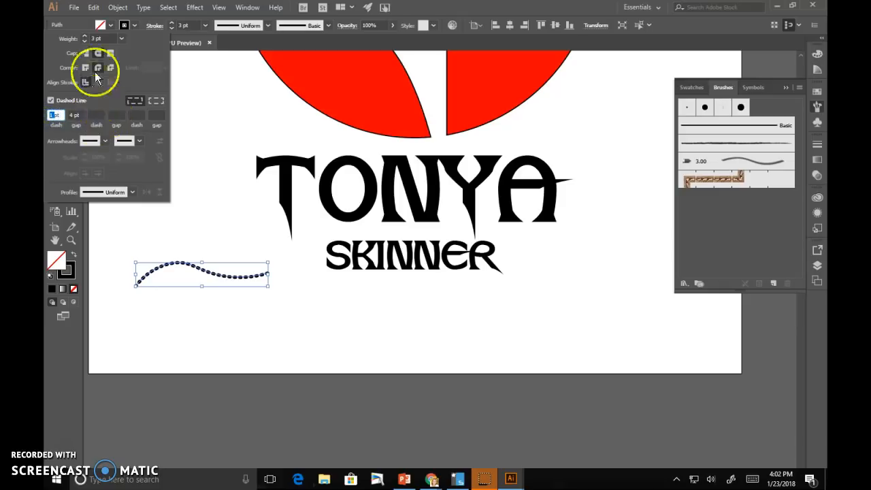
left_click(83, 37)
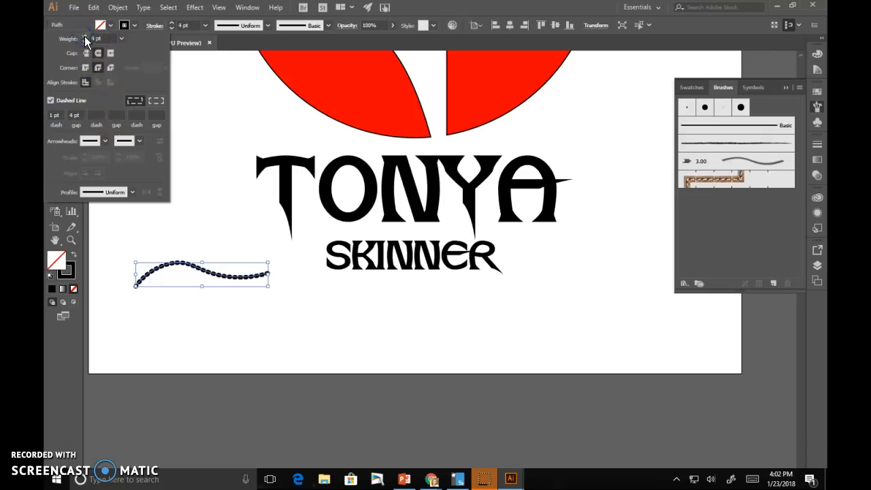
- Change the dash pattern to a 2 pt dash with a 6 pt gap
left_click(52, 122)
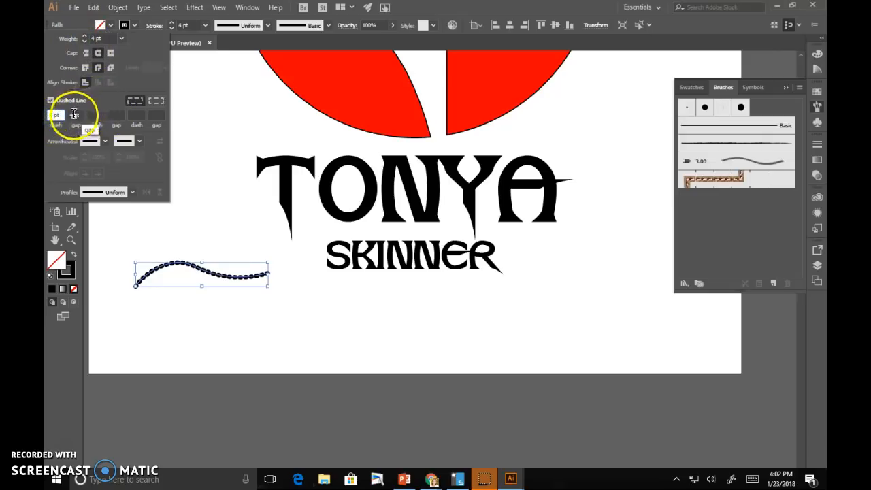
left_click(74, 114)
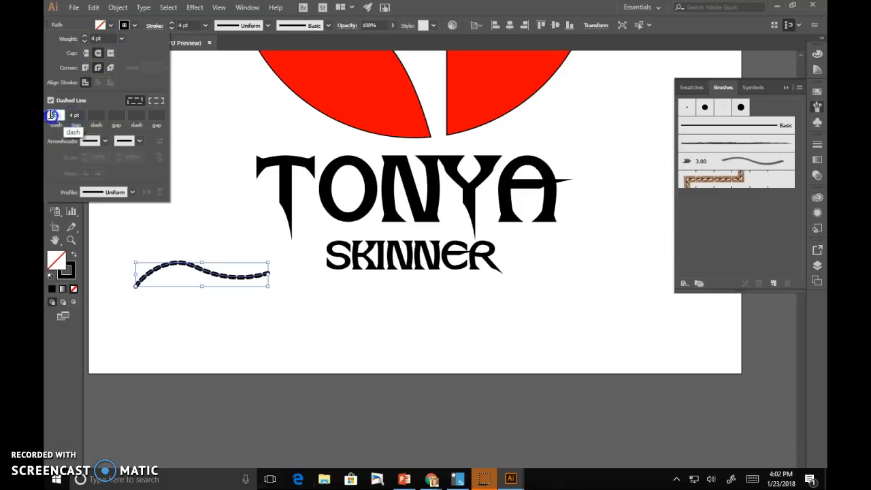
left_click(54, 114)
type("2")
key("Tab")
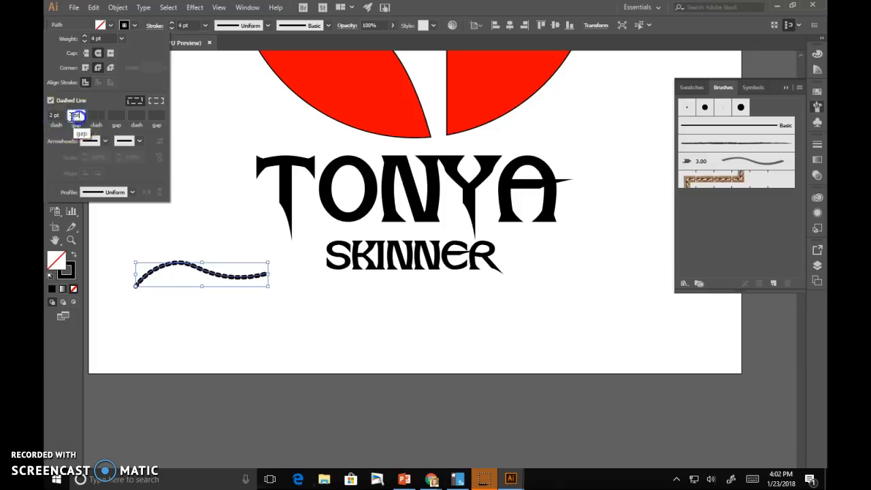
left_click_drag(74, 116, 68, 116)
type("6")
left_click(151, 228)
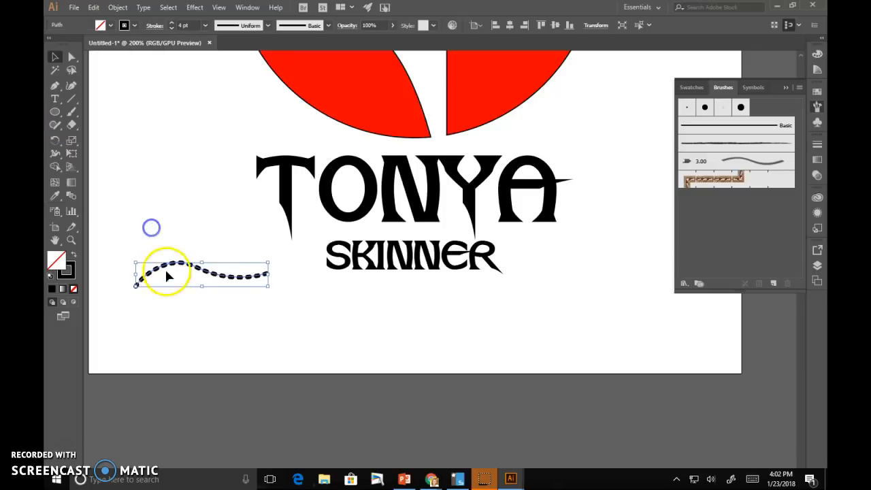
left_click(214, 276)
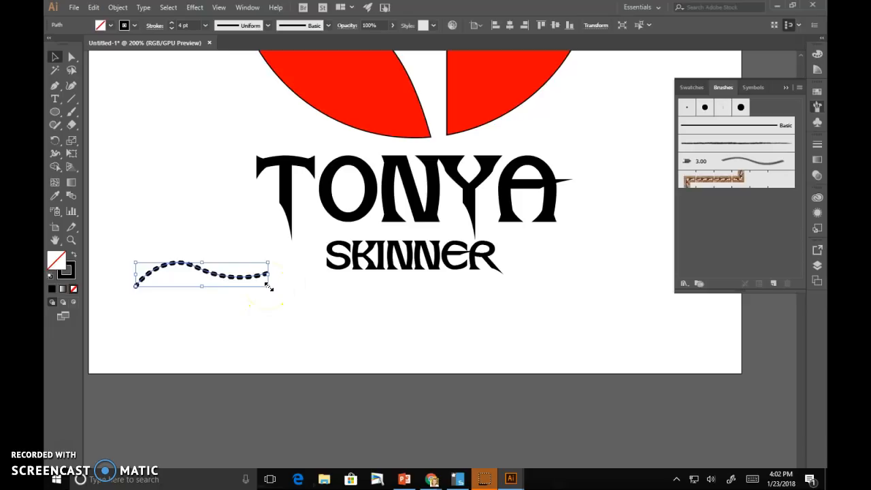
- Enlarge the dashed wave and move it slightly up
left_click_drag(268, 286, 310, 311)
left_click(219, 270)
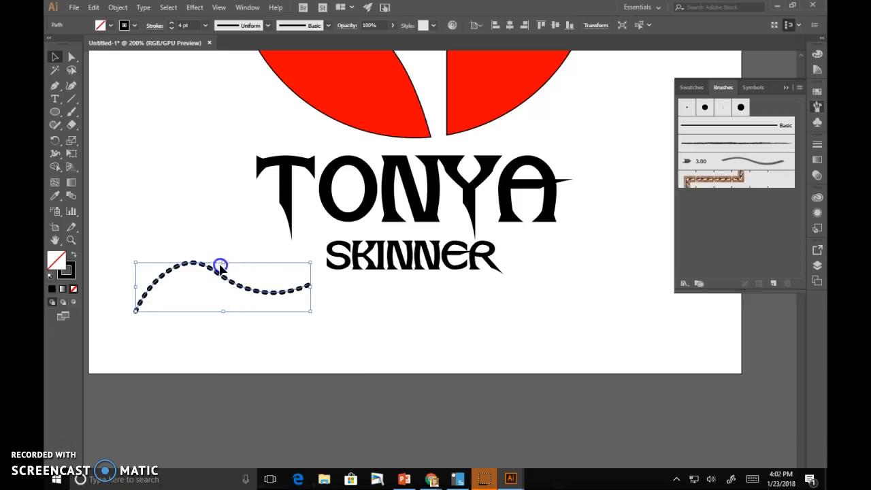
left_click(179, 284)
left_click_drag(146, 288, 142, 265)
- Thicken the stroke to 13 pt and set a 2 pt dash with 20 pt gap for round dots
left_click(172, 25)
left_click(172, 25)
left_click(171, 25)
left_click(172, 25)
left_click(172, 25)
left_click(171, 25)
left_click(171, 25)
left_click(171, 26)
left_click(171, 25)
left_click(172, 26)
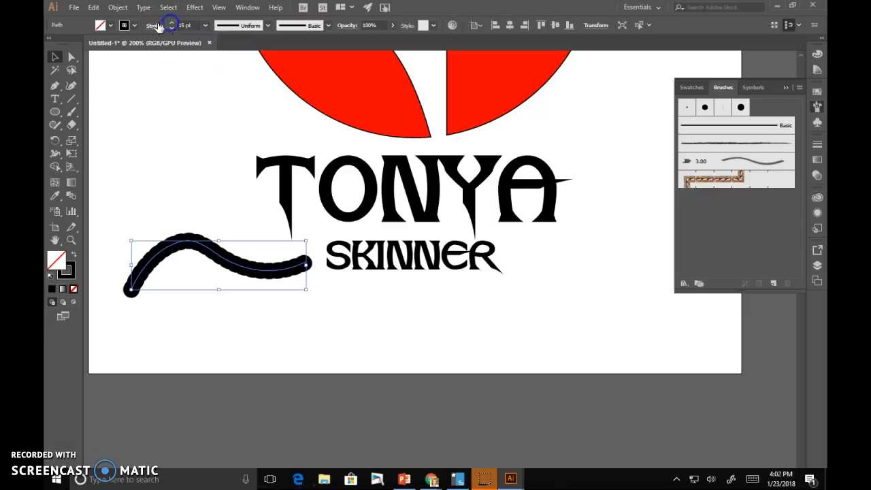
left_click(155, 25)
left_click(54, 116)
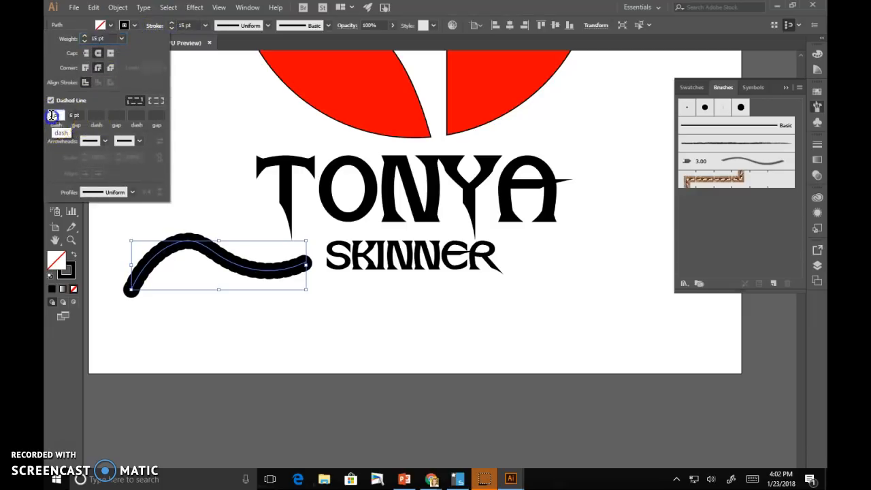
type("20")
left_click(75, 115)
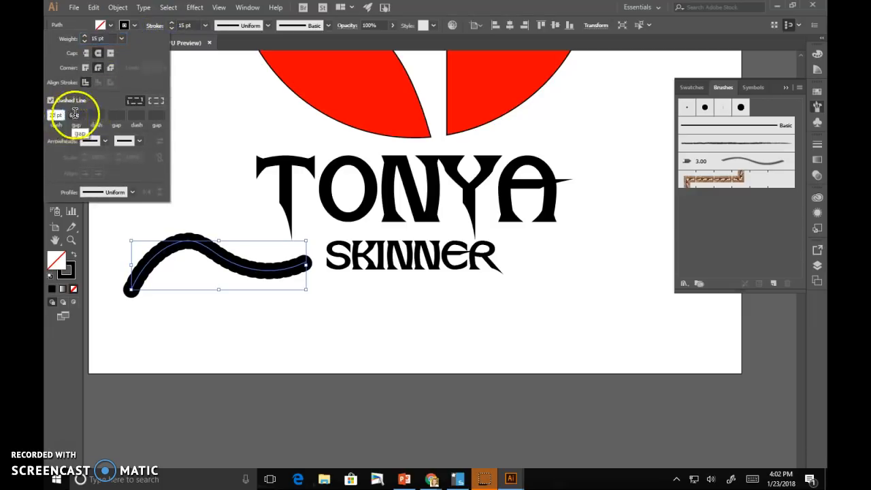
type("6")
left_click(56, 115)
type("2")
left_click(75, 115)
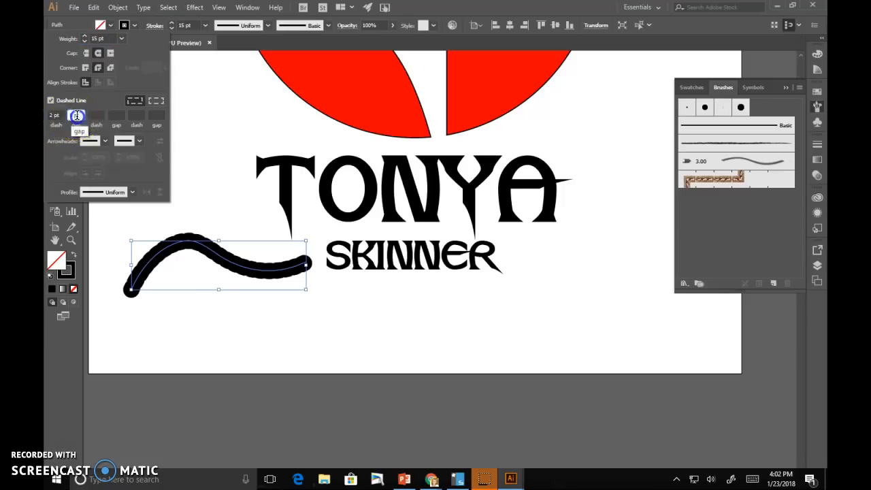
type("20")
left_click(93, 117)
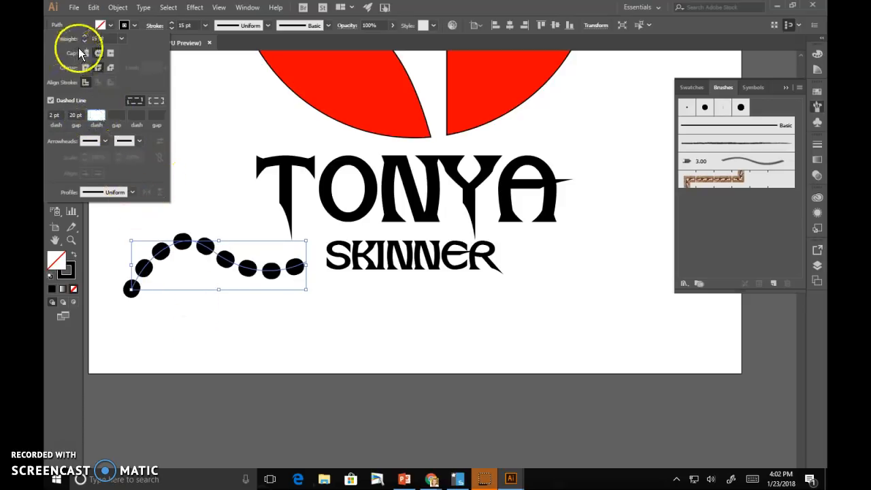
left_click(222, 308)
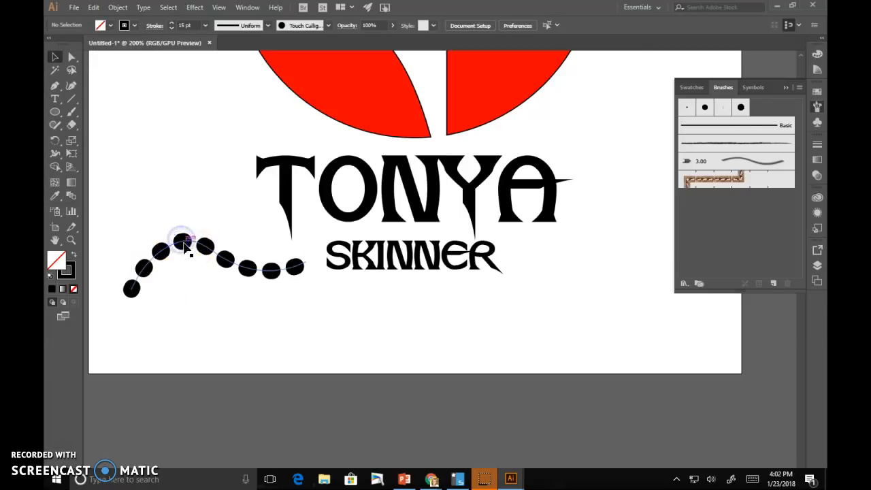
left_click(182, 244)
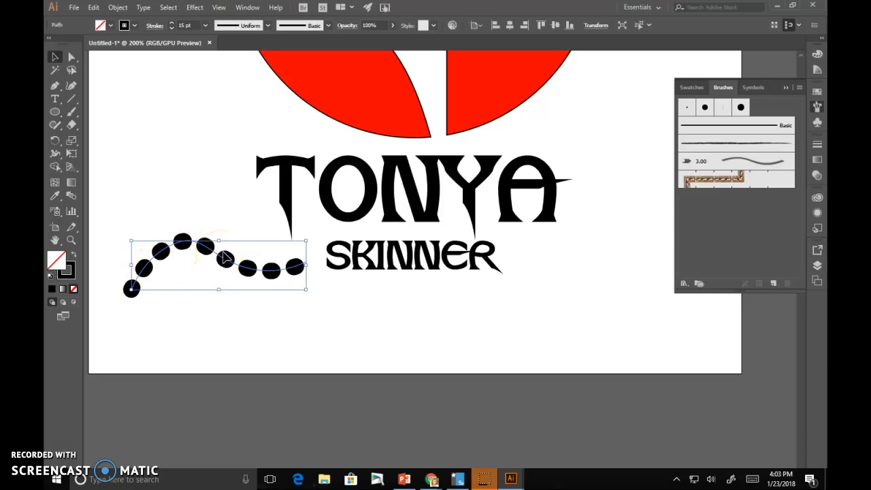
left_click(225, 260)
- Apply a variable width profile to the dotted wave so its dots grow from tiny at the left
left_click(246, 25)
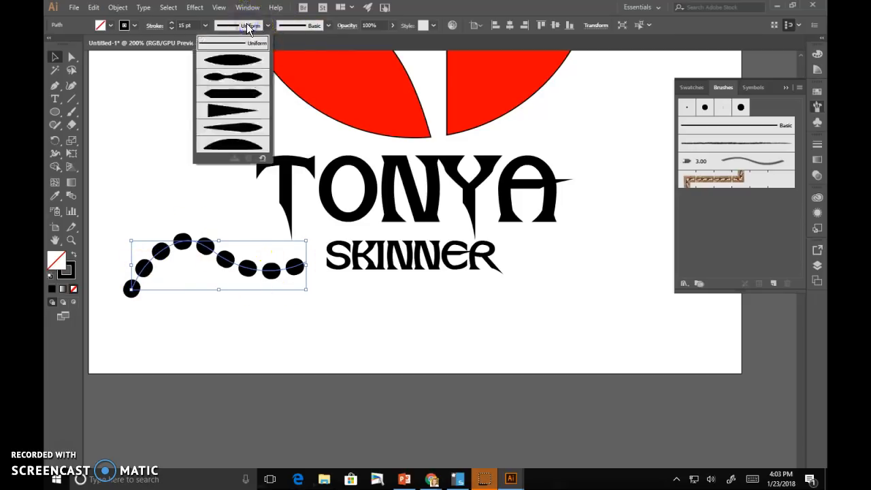
left_click(250, 79)
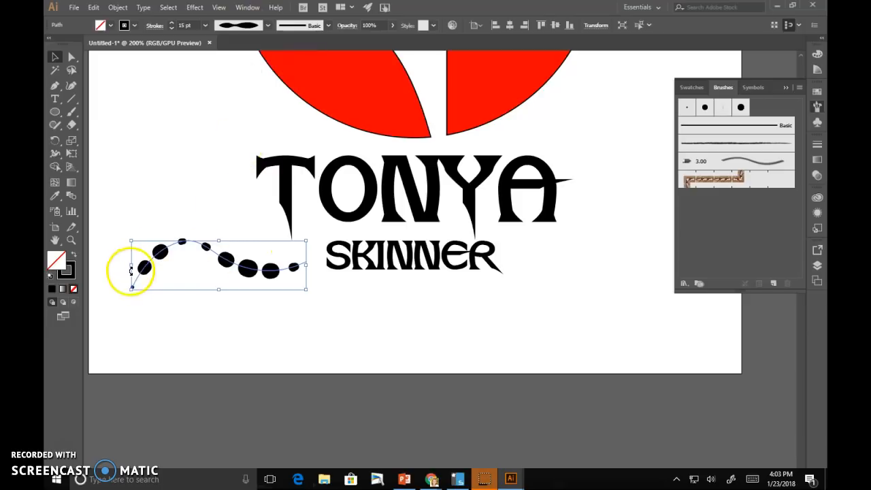
left_click(243, 26)
left_click(236, 124)
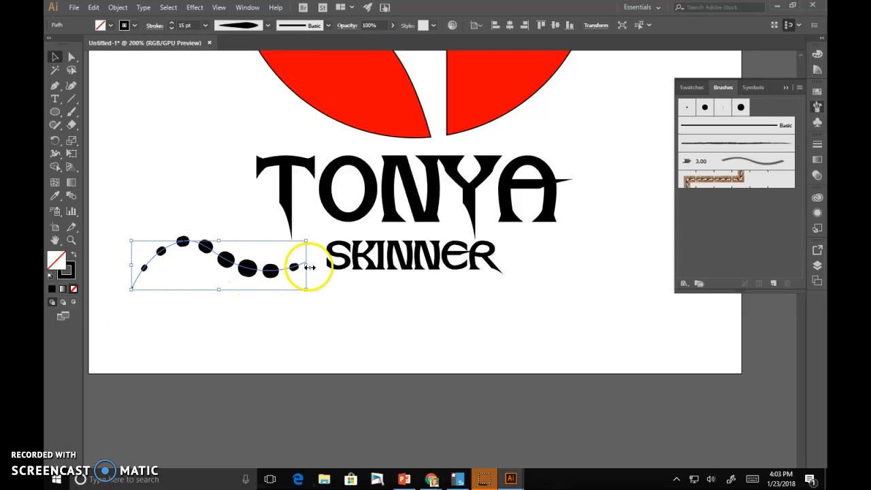
left_click(247, 26)
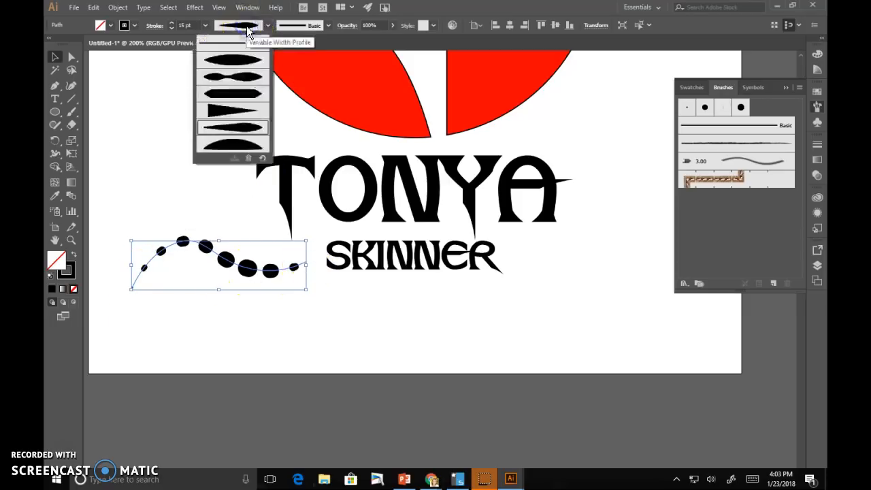
left_click(246, 26)
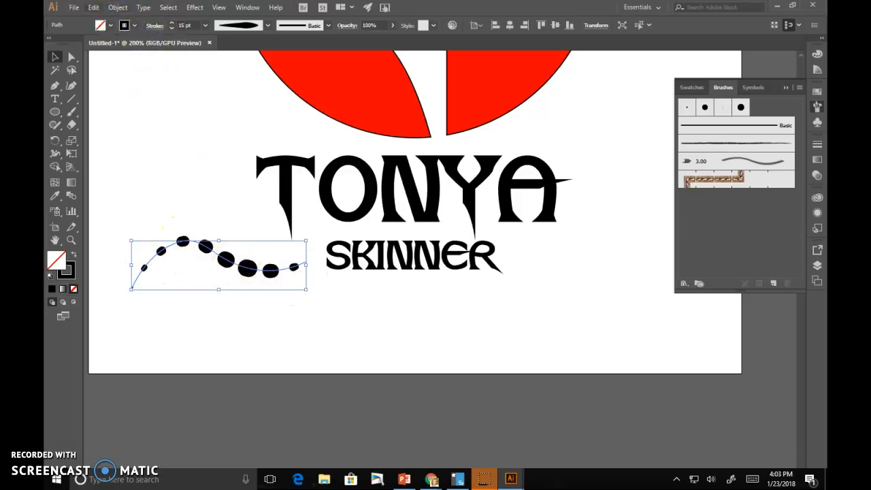
- Expand the dotted wave's appearance and ungroup it into separate dot shapes
left_click(118, 6)
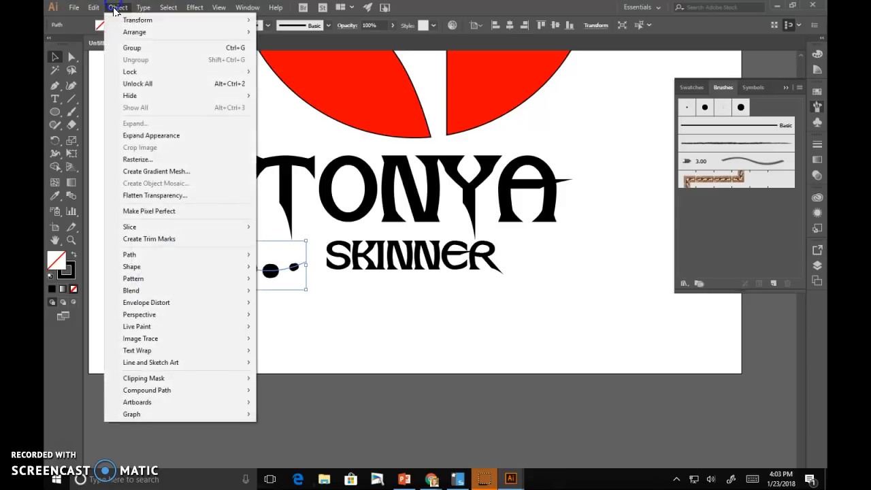
left_click(154, 135)
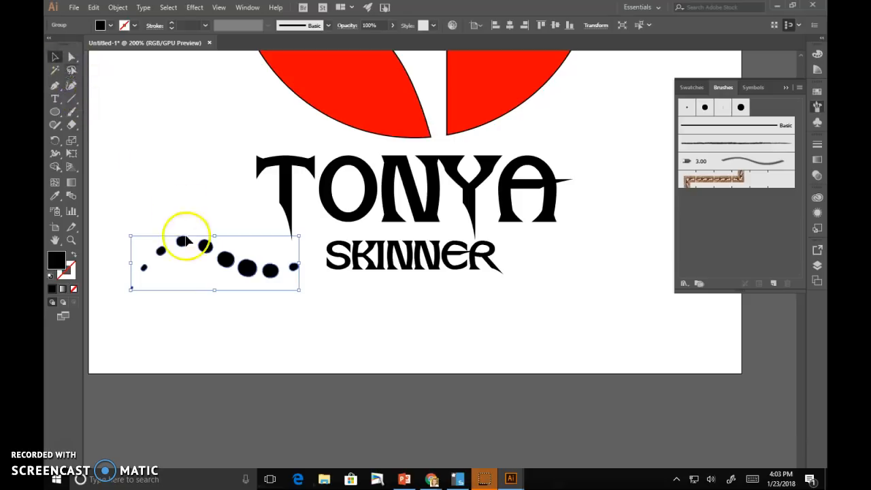
right_click(206, 247)
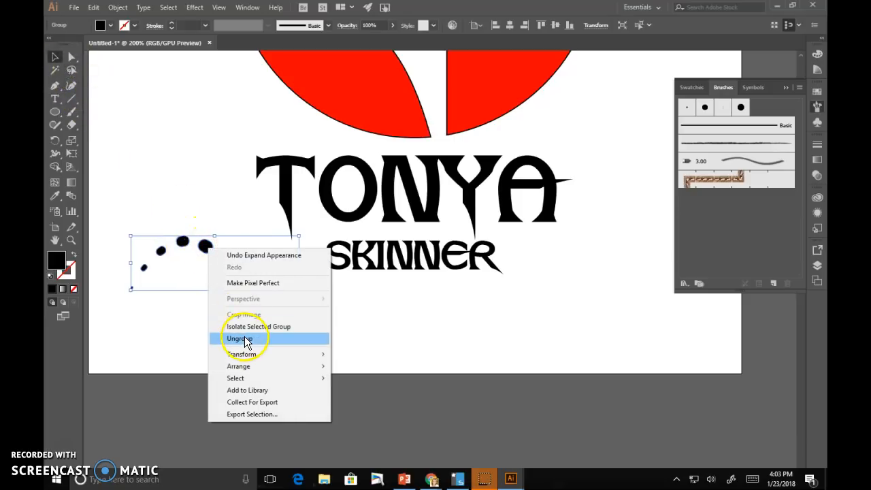
left_click(245, 338)
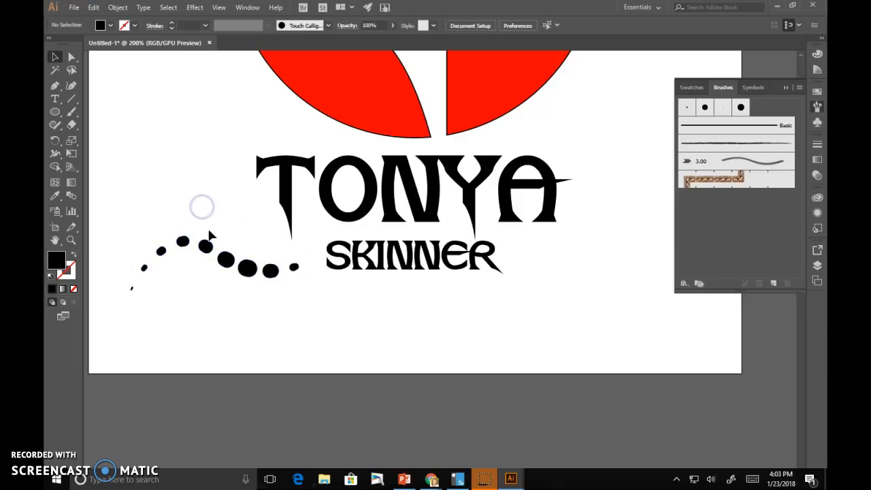
- Switch to the Direct Selection tool and select a single dot
left_click(210, 246)
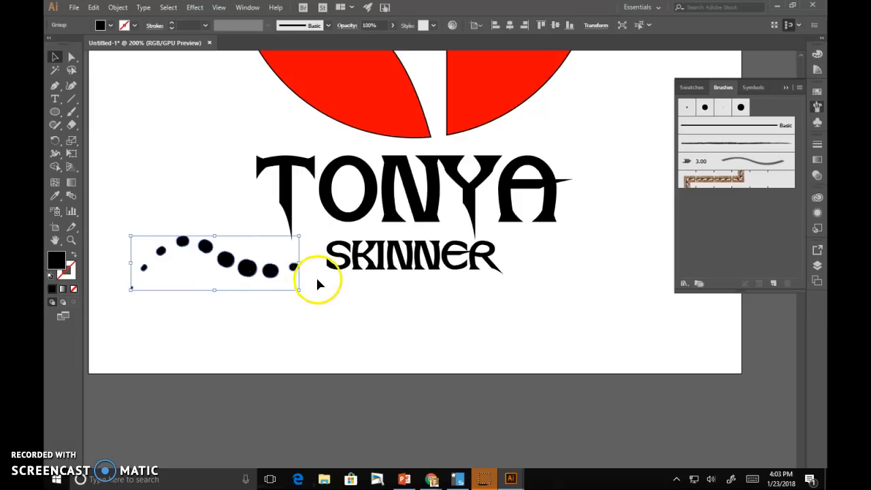
left_click(73, 61)
left_click(207, 305)
left_click(227, 262)
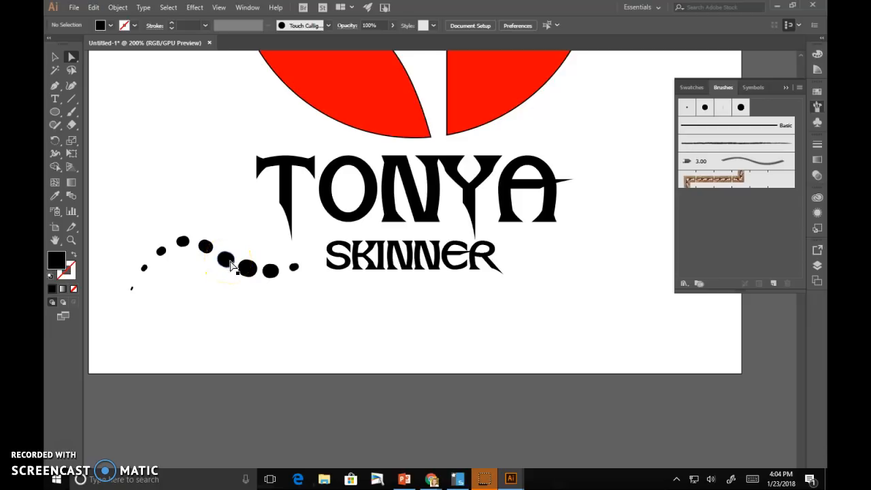
- Fill the second and fifth dots of the wave with red
left_click(161, 253)
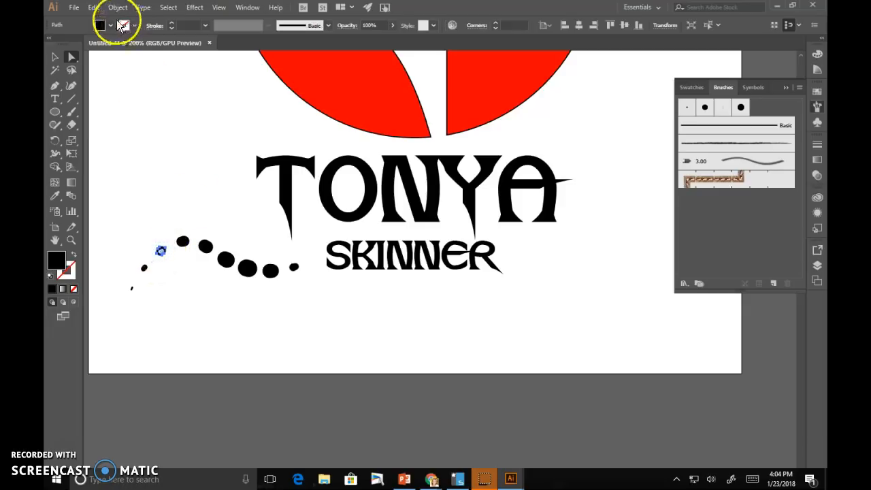
left_click(112, 28)
left_click(128, 45)
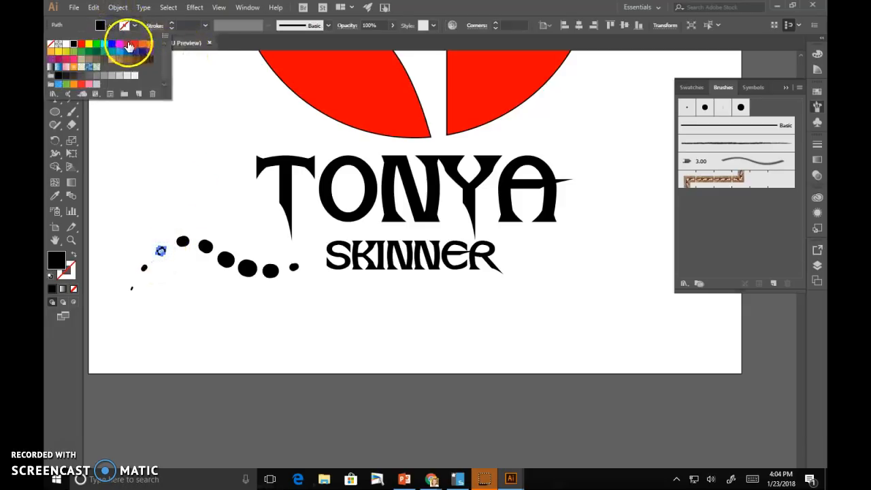
left_click(225, 259)
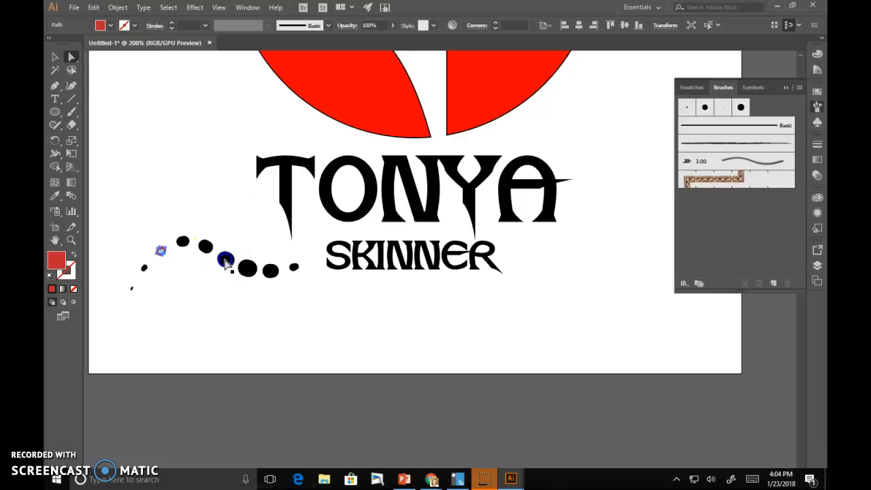
left_click(102, 26)
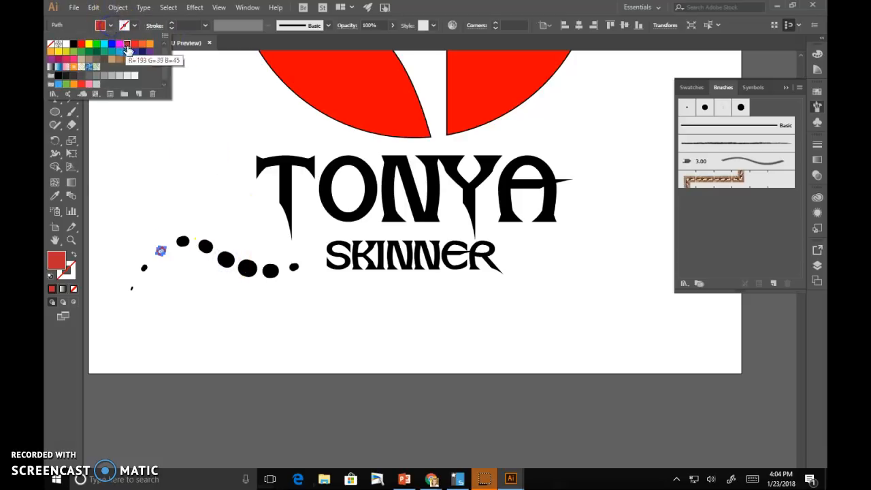
left_click(227, 260)
left_click(225, 259)
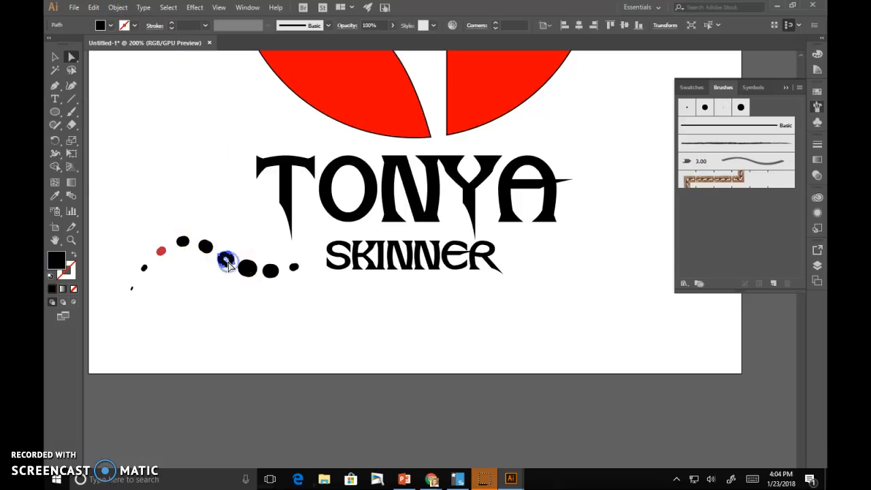
left_click(109, 28)
left_click(126, 45)
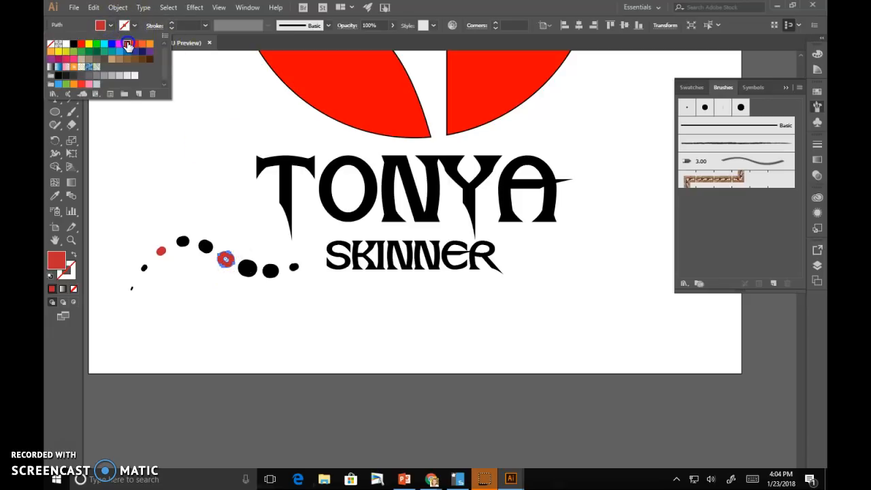
left_click(271, 240)
- With the Selection tool, check the whole dot row as one group, then deselect
left_click(295, 311)
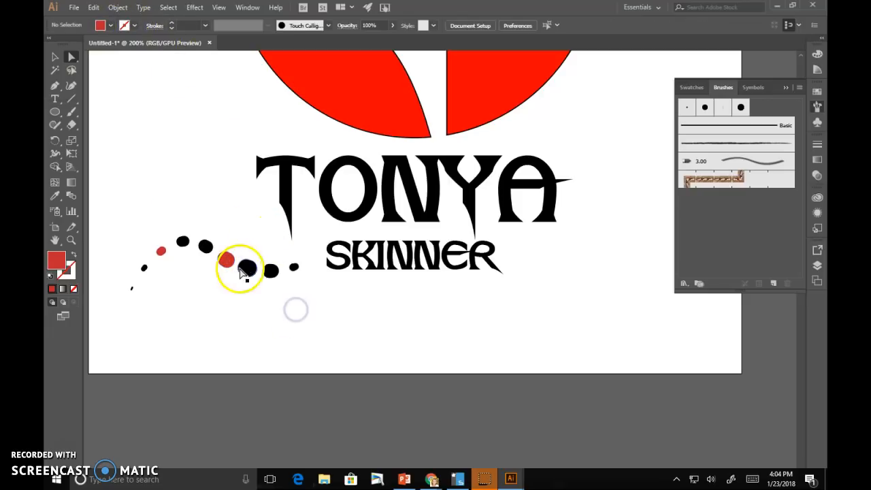
scroll(350, 356, "up", 2)
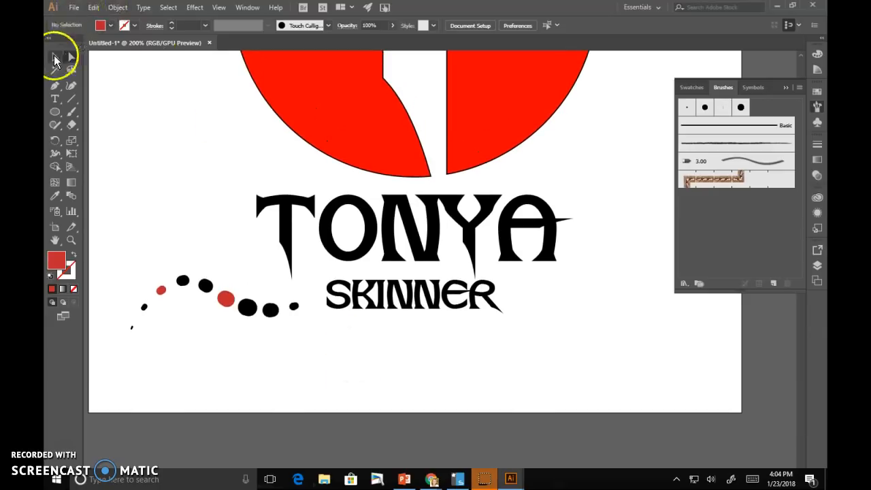
left_click(55, 58)
left_click(247, 310)
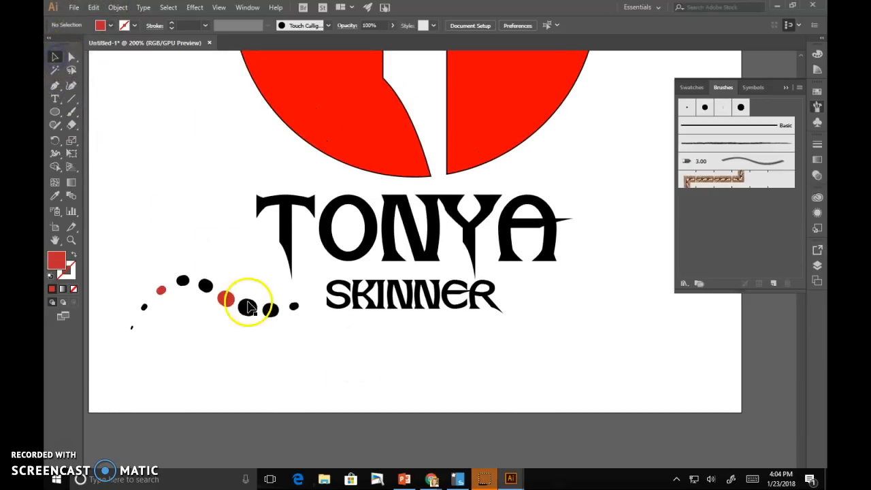
left_click(203, 185)
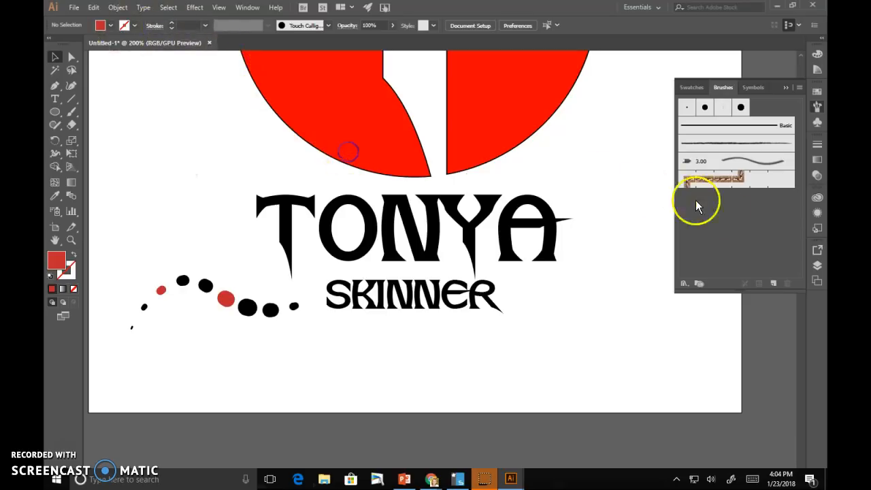
- Unlock the big T circle in Layers and give it a darker red fill (R 193, G 39, B 45)
left_click(816, 267)
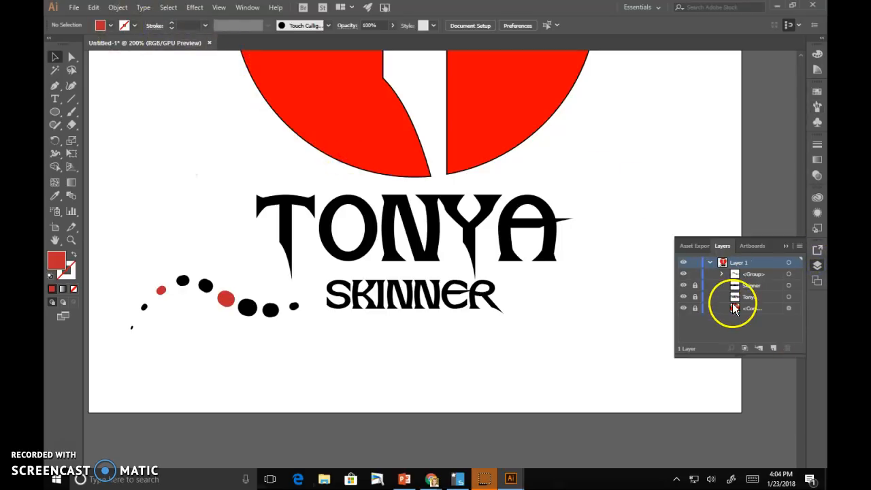
left_click(694, 308)
left_click(518, 119)
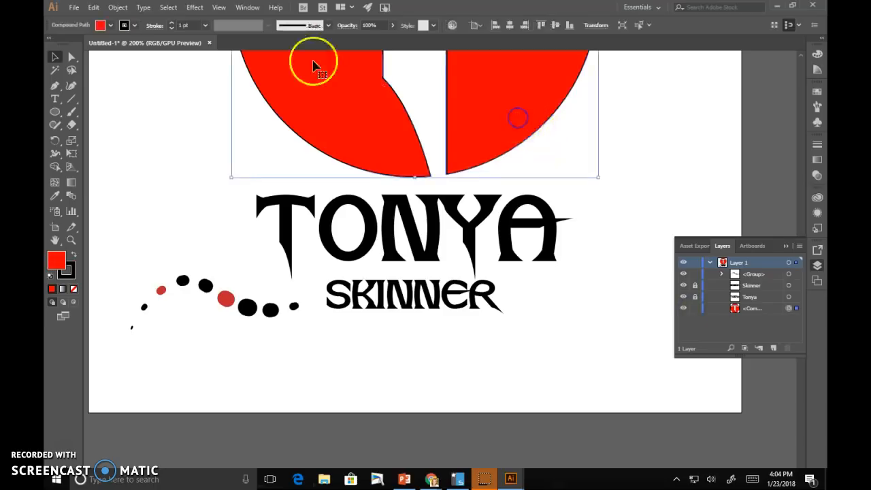
left_click(111, 26)
left_click(122, 51)
left_click(165, 171)
- Select the whole row of dots
scroll(468, 271, "up", 2)
scroll(468, 271, "up", 2)
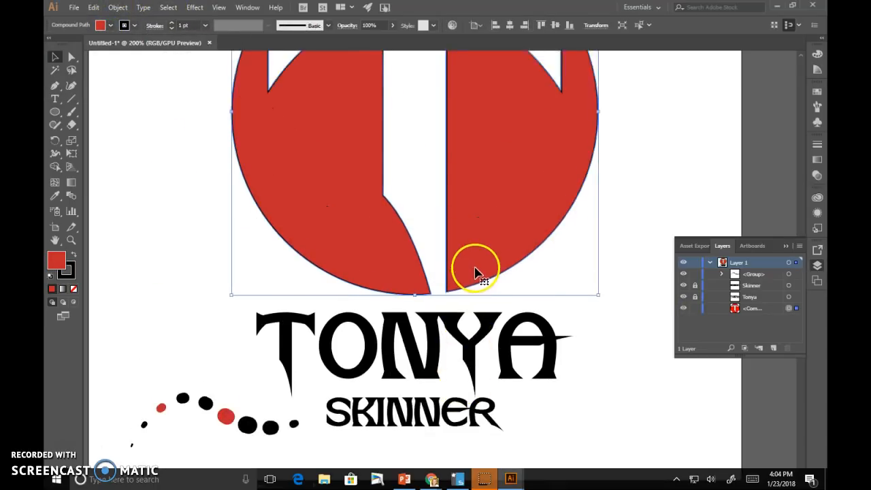
scroll(476, 278, "down", 5)
left_click(228, 236)
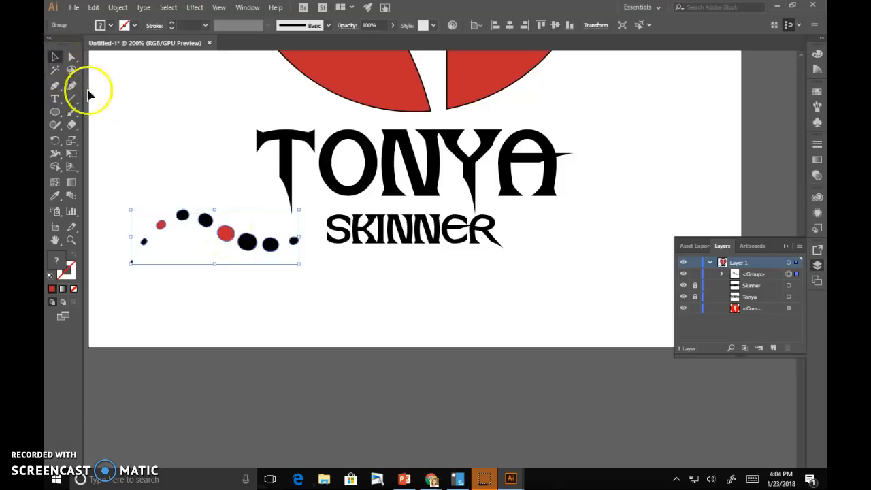
- Make a vertically reflected copy of the dot row
right_click(227, 237)
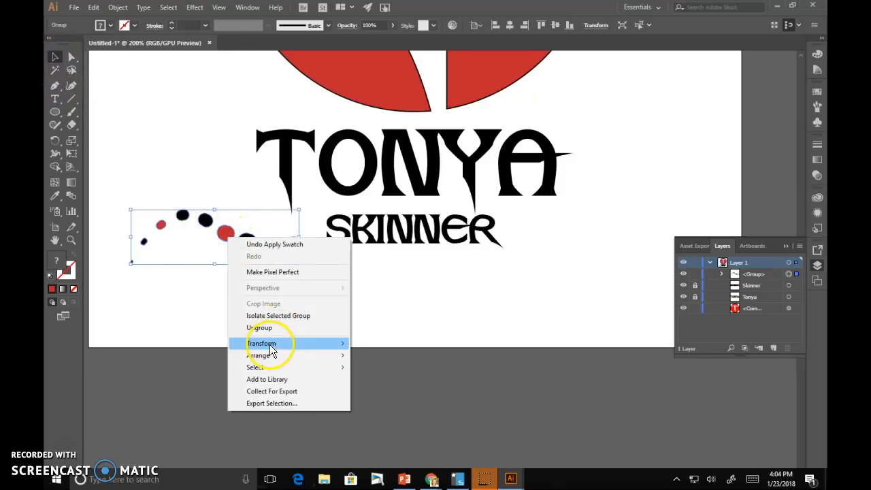
mouse_move(275, 343)
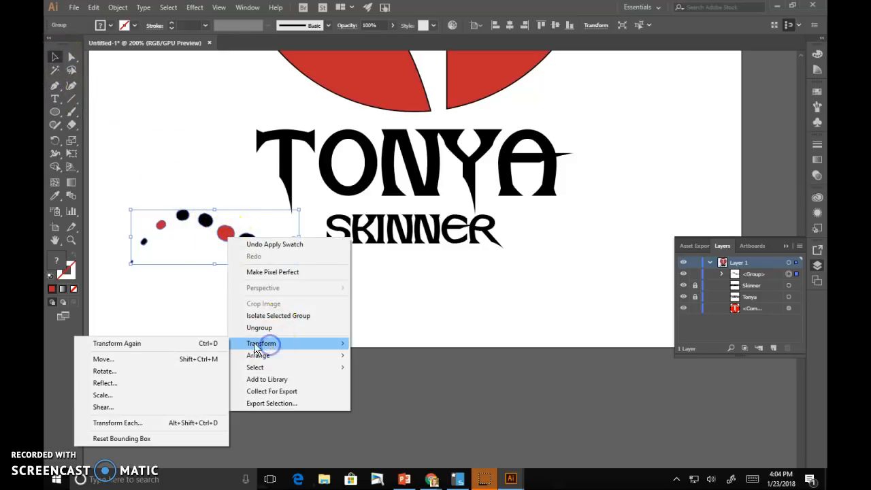
left_click(142, 383)
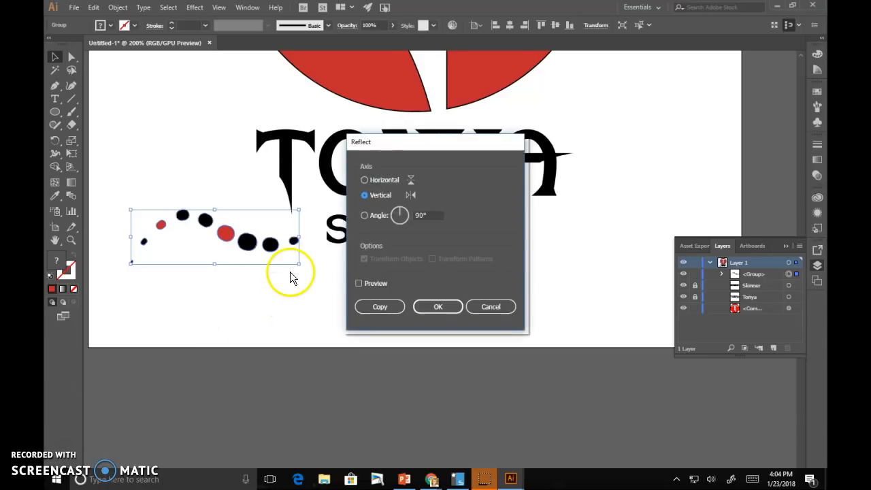
left_click(358, 283)
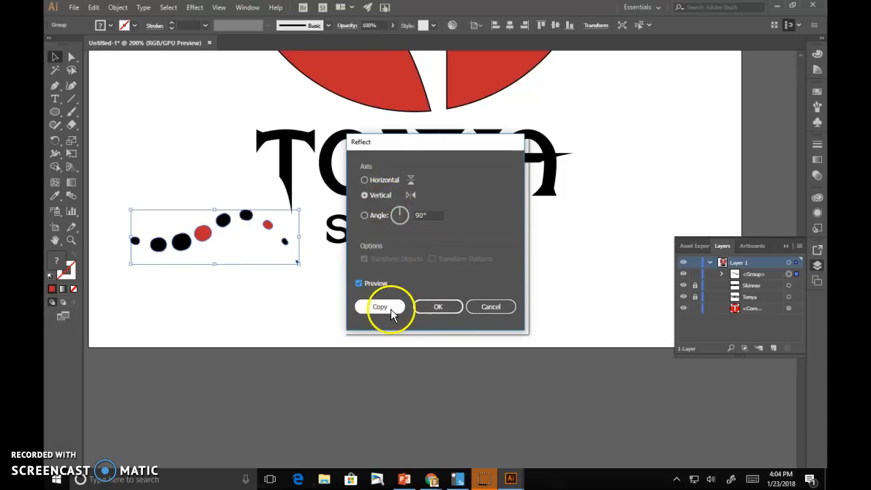
left_click(369, 284)
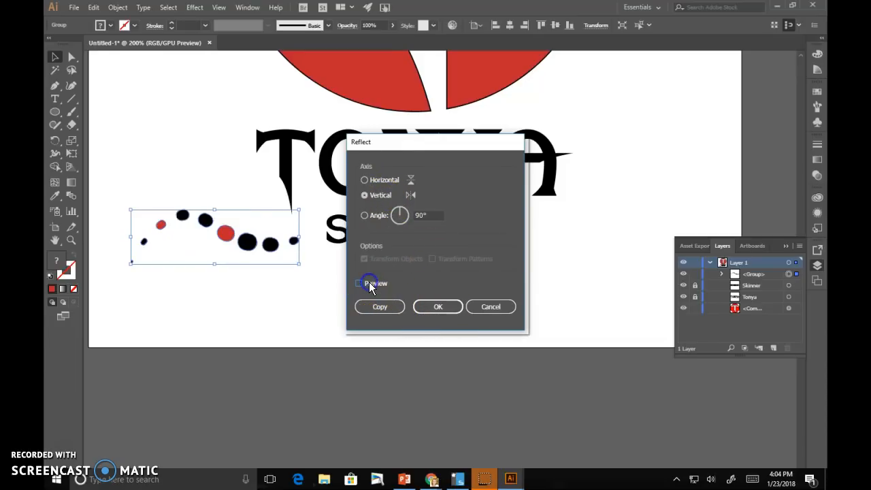
left_click(368, 283)
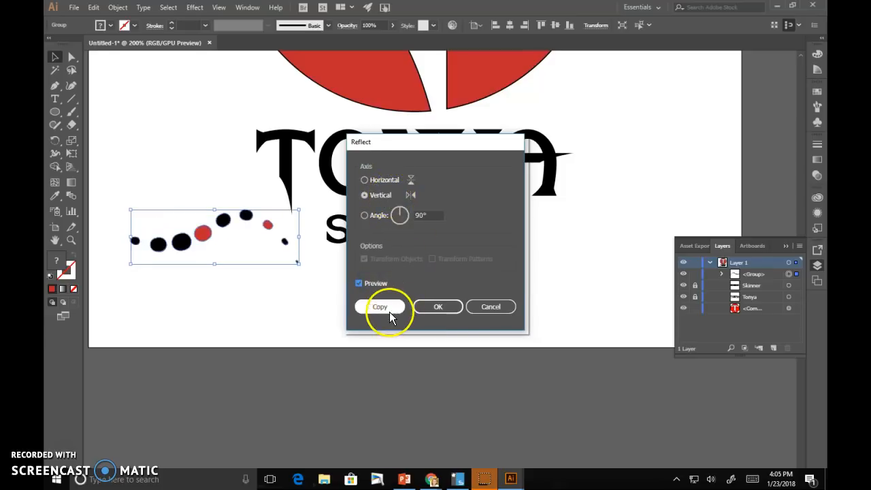
left_click(380, 307)
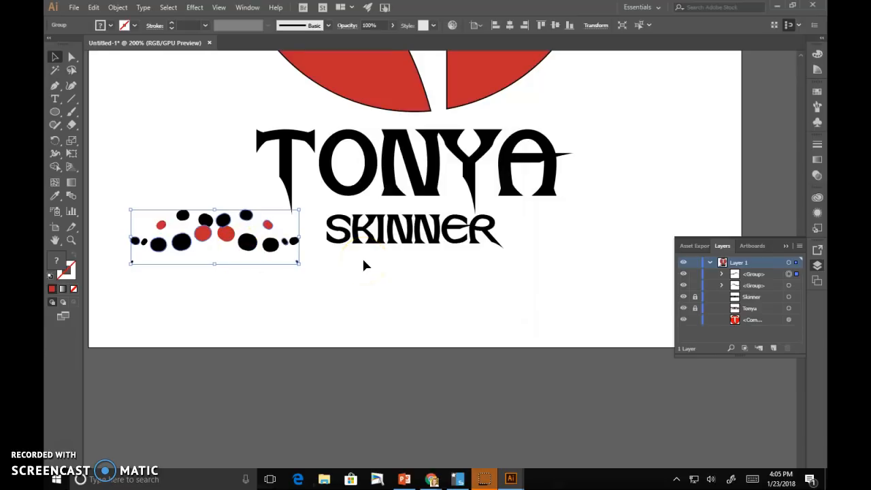
key("Right")
key("Right")
key("Right")
key("Right")
key("Right")
key("Right")
key("Right")
key("Right")
key("Right")
key("Right")
key("Right")
key("Right")
key("Right")
key("Right")
key("Right")
key("Right")
key("Right")
key("Right")
key("Right")
key("Right")
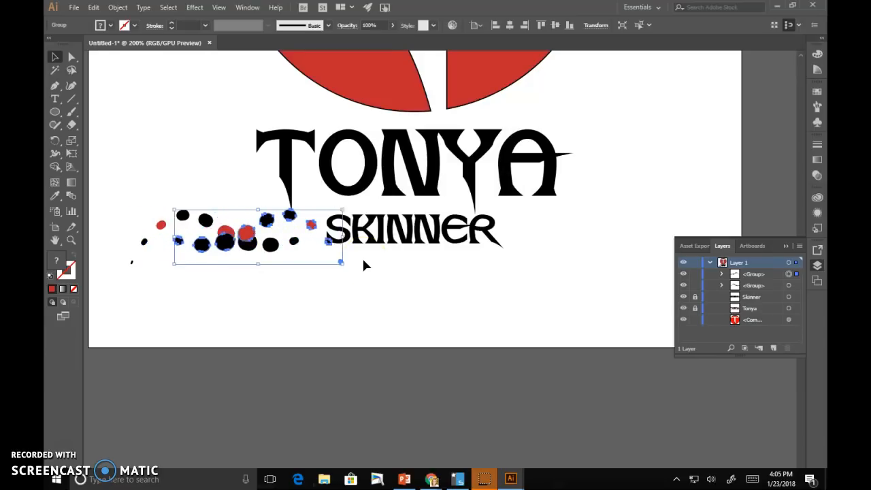
key("shift+Right")
key("shift+Right")
key("shift+Right")
key("shift+Right")
key("shift+Right")
key("shift+Right")
key("shift+Right")
key("shift+Right")
key("shift+Right")
key("shift+Right")
key("shift+Right")
key("shift+Right")
key("shift+Right")
key("shift+Right")
key("shift+Right")
key("shift+Right")
key("shift+Right")
key("shift+Right")
key("shift+Right")
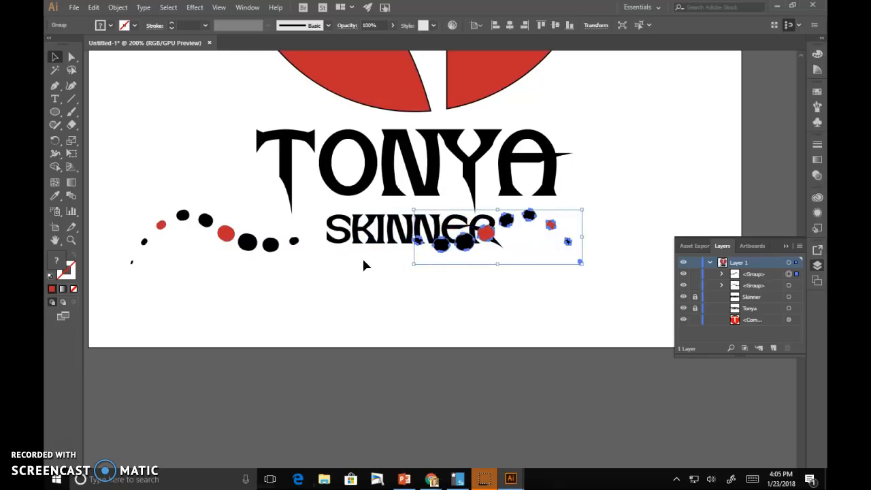
key("shift+Right")
key("shift+Right")
key("shift+Right")
key("shift+Right")
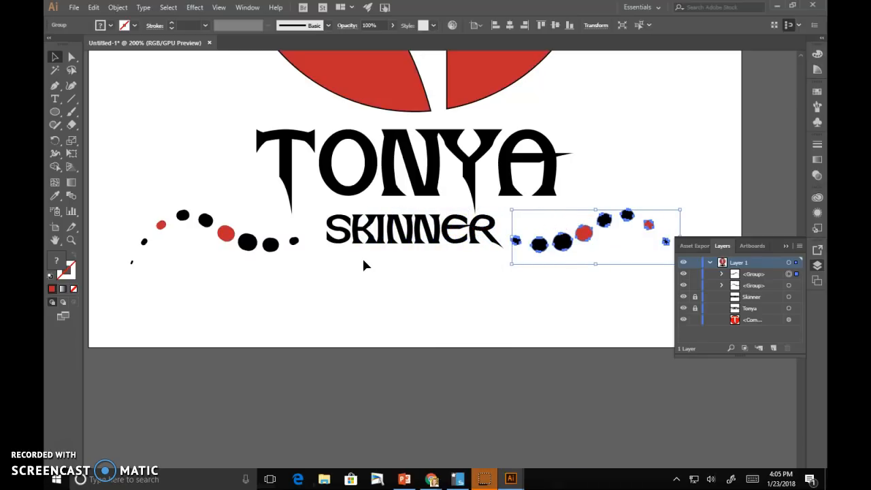
key("Right")
key("Right")
key("Right")
key("Right")
key("Right")
key("Right")
key("Right")
key("Right")
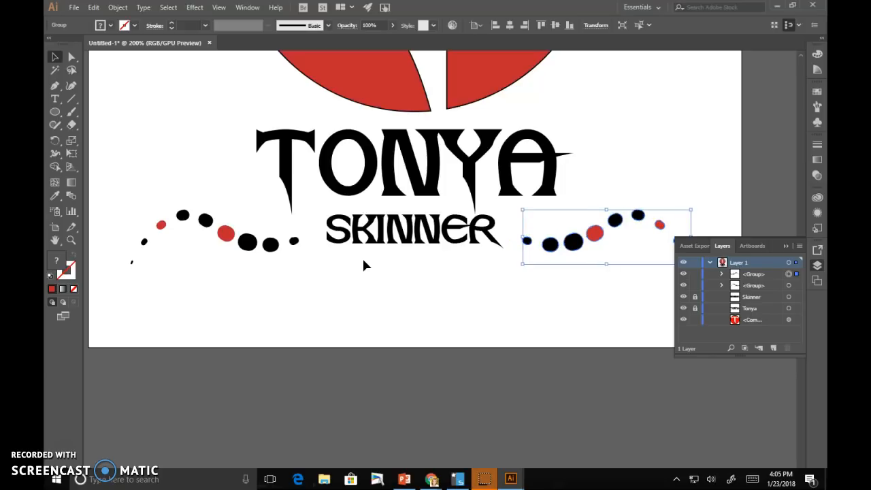
left_click(431, 297)
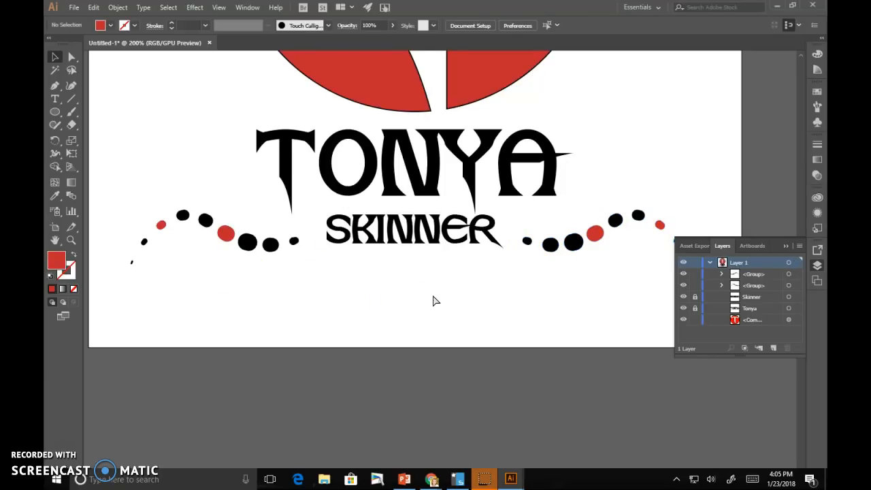